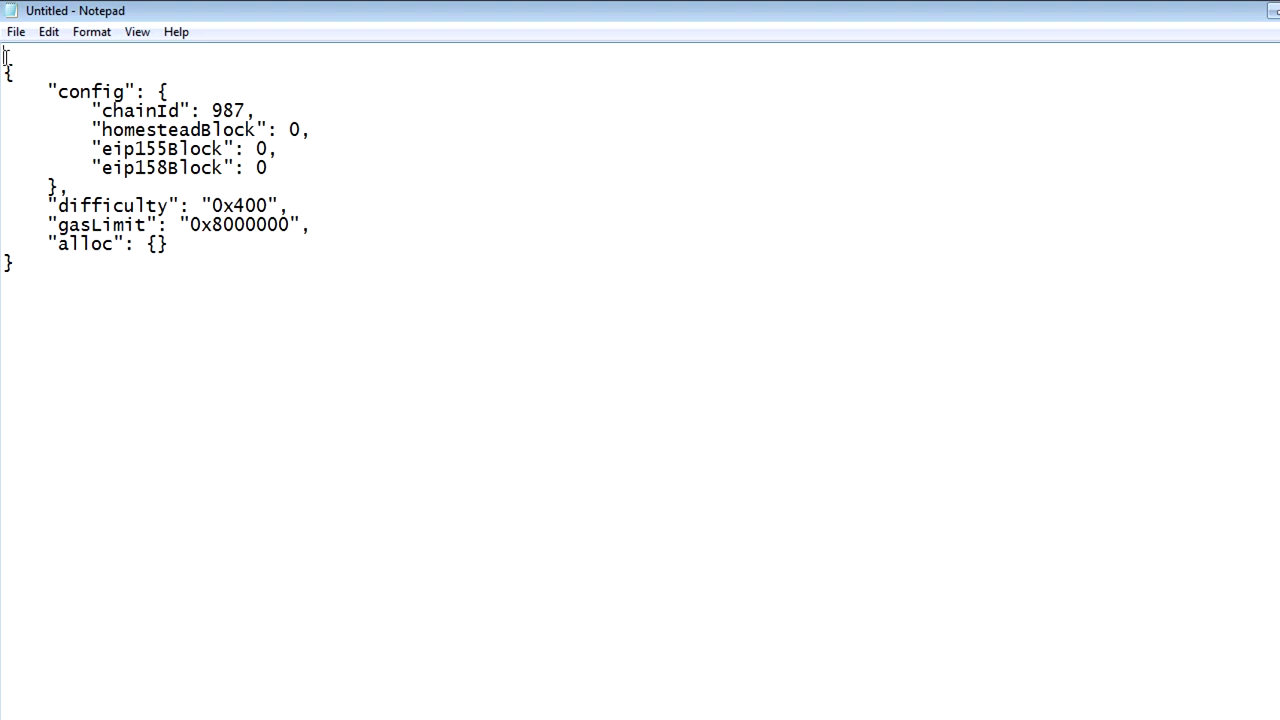
Remove the empty line above the opening brace of the genesis JSON in the untitled note.
key("Delete")
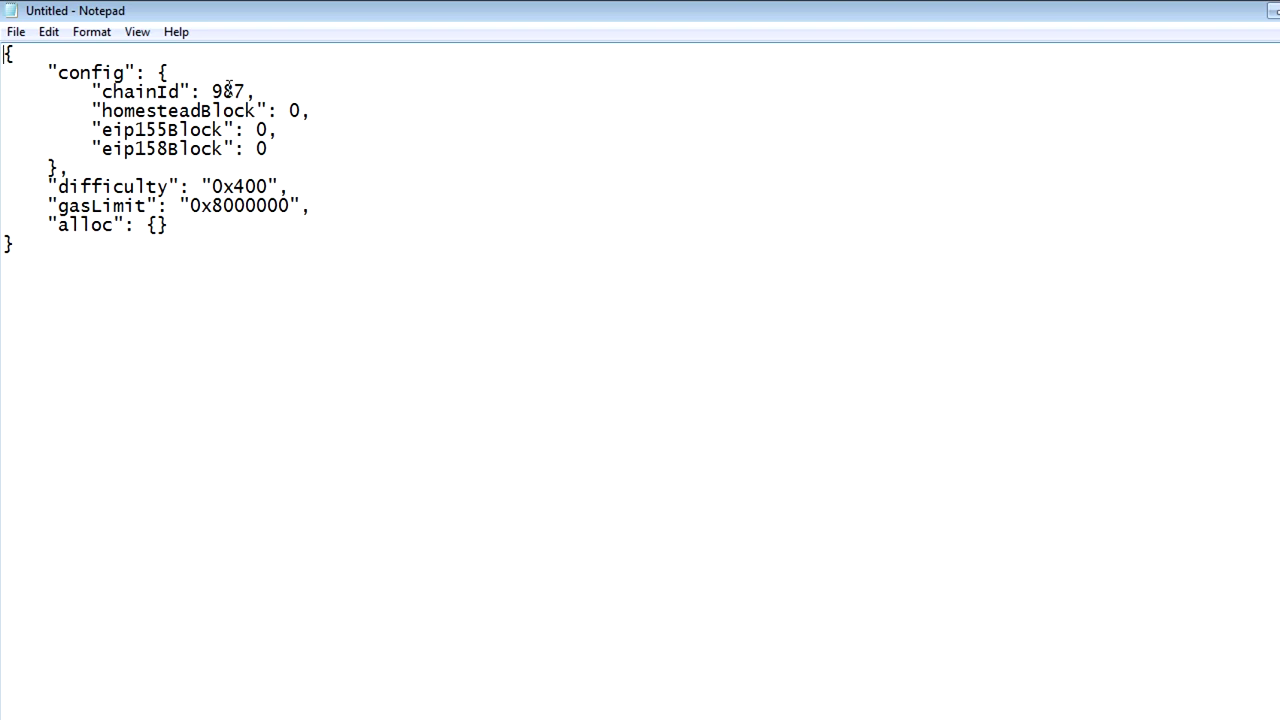
double_click(217, 106)
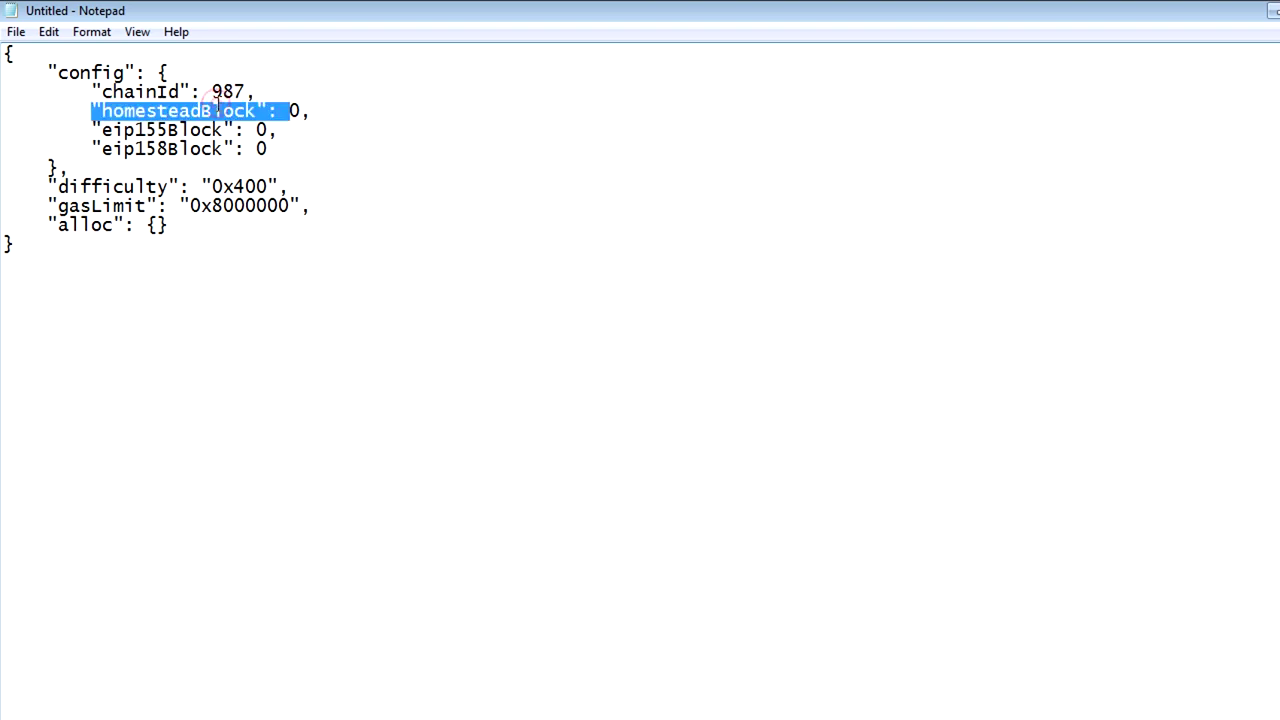
left_click(217, 106)
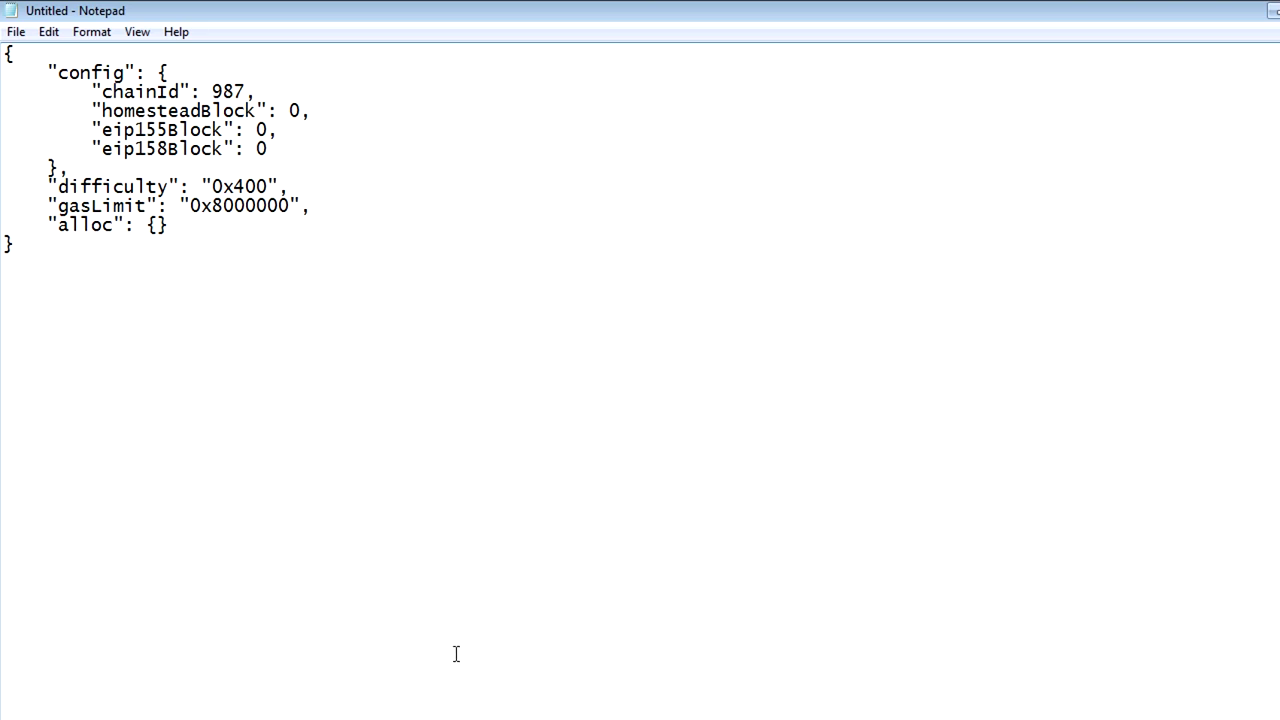
Open a command prompt (cmd) with administrator rights.
left_click(520, 700)
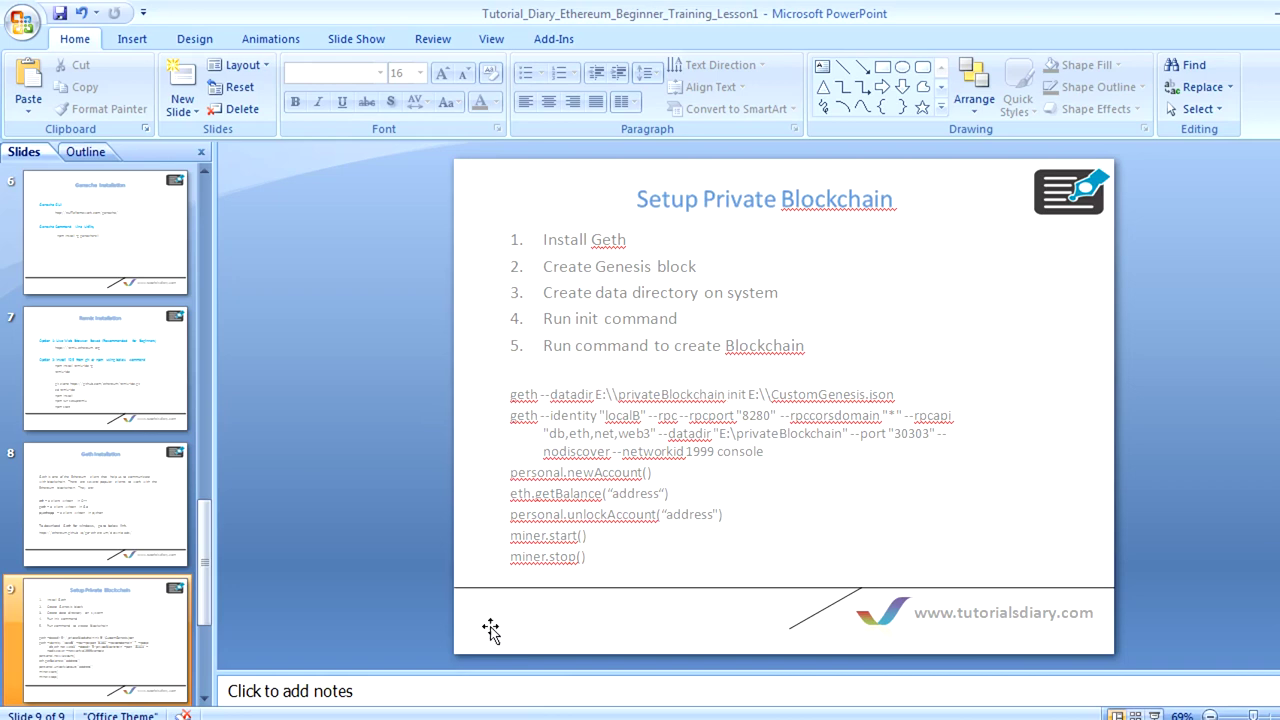
key("super")
type("cmd")
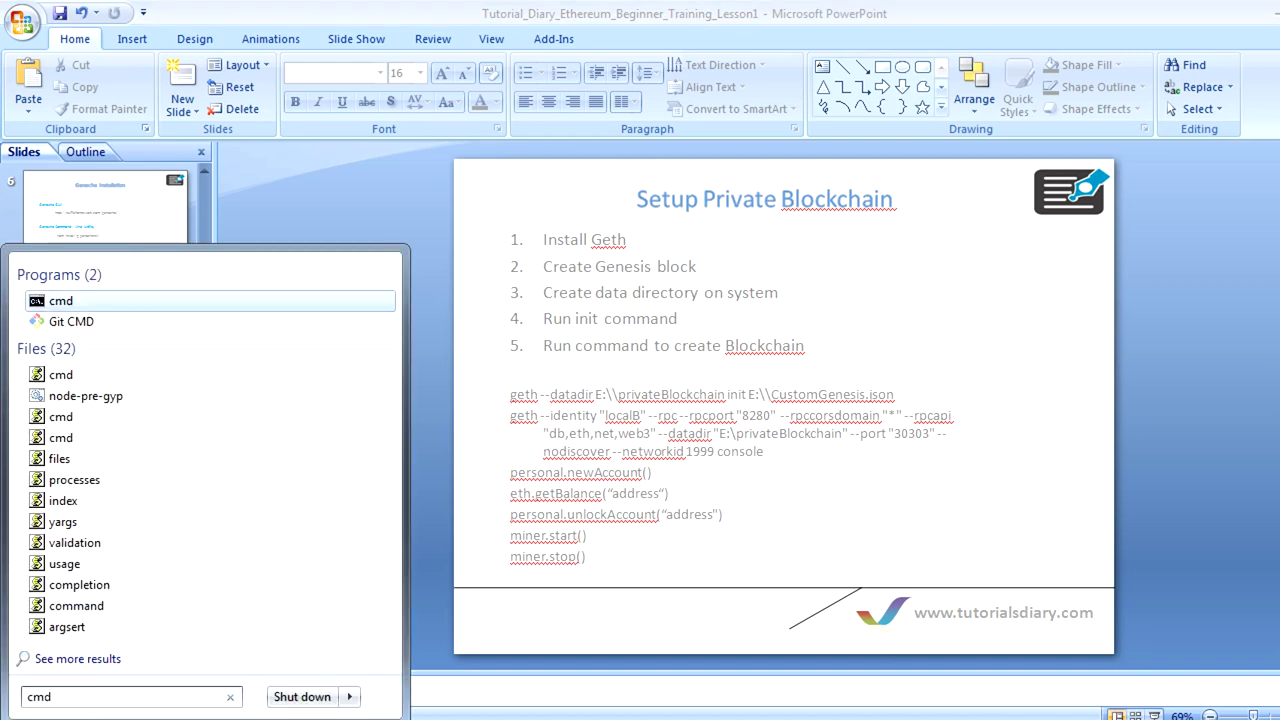
right_click(50, 306)
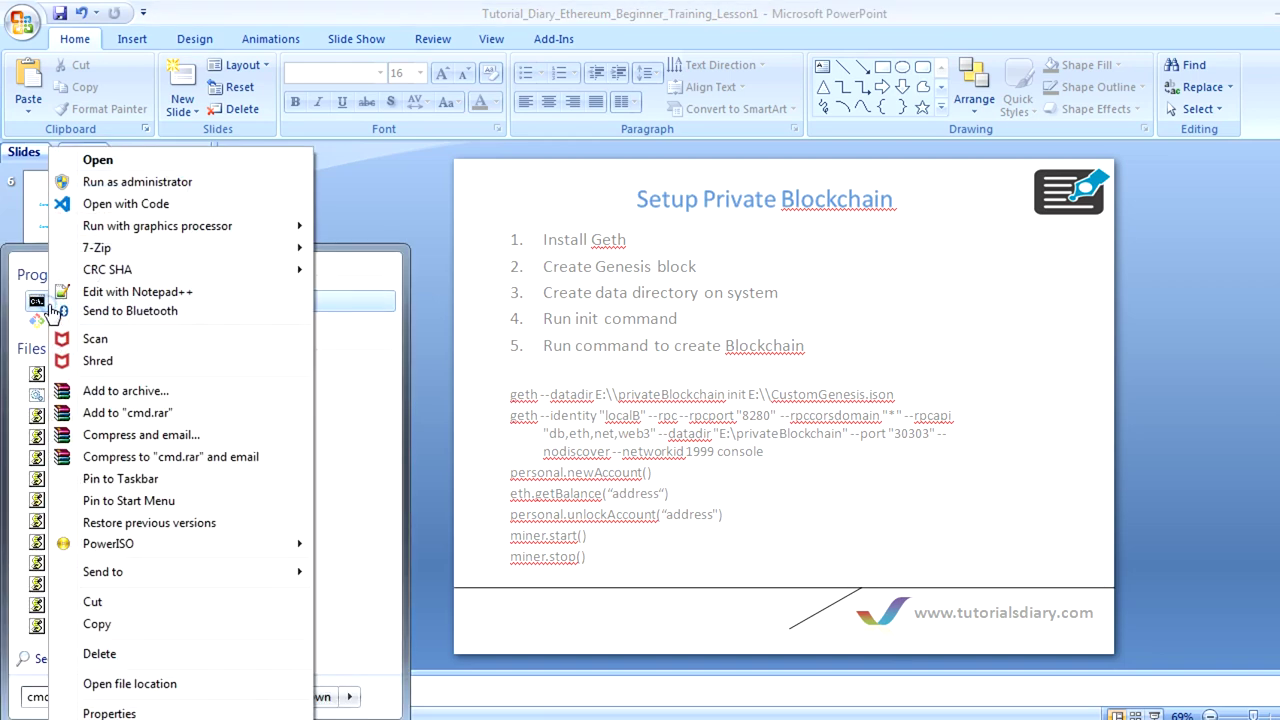
left_click(104, 181)
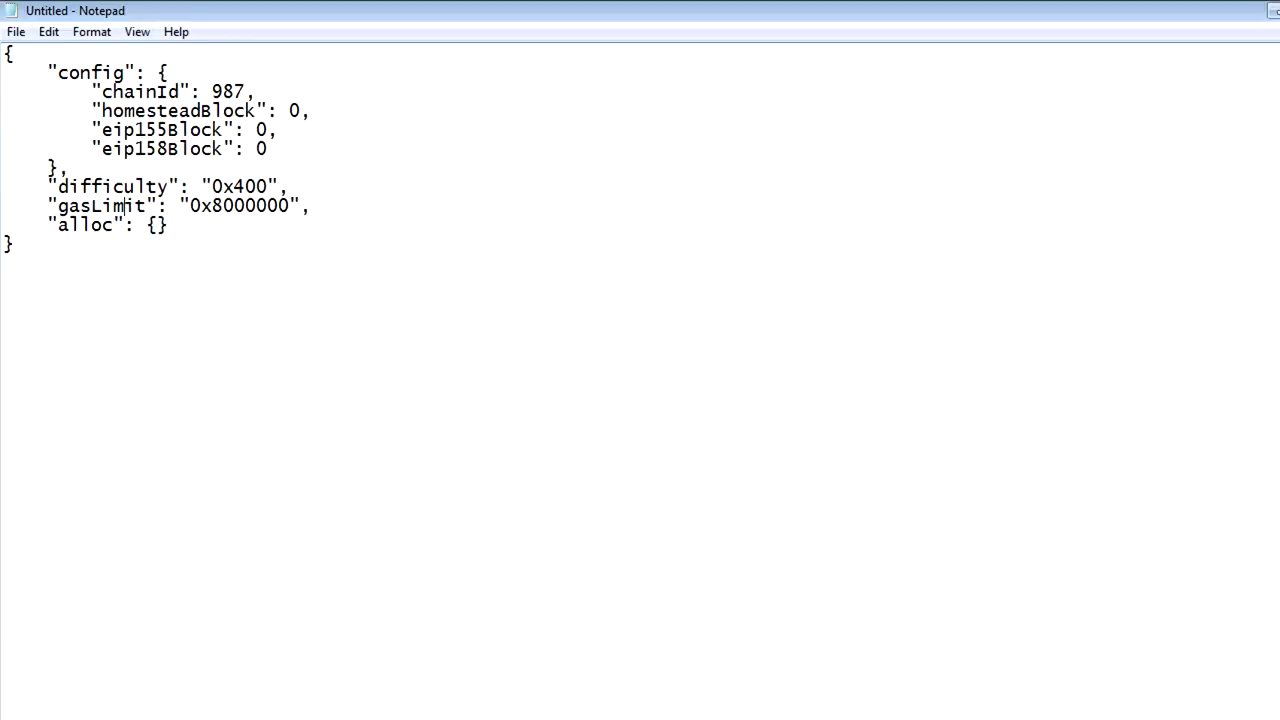
Copy the init command from the PowerPoint slide and run geth --datadir E:\\privateBlockchain init E:\\CustomGenesis.json in a maximized administrator command prompt.
key("alt+Tab")
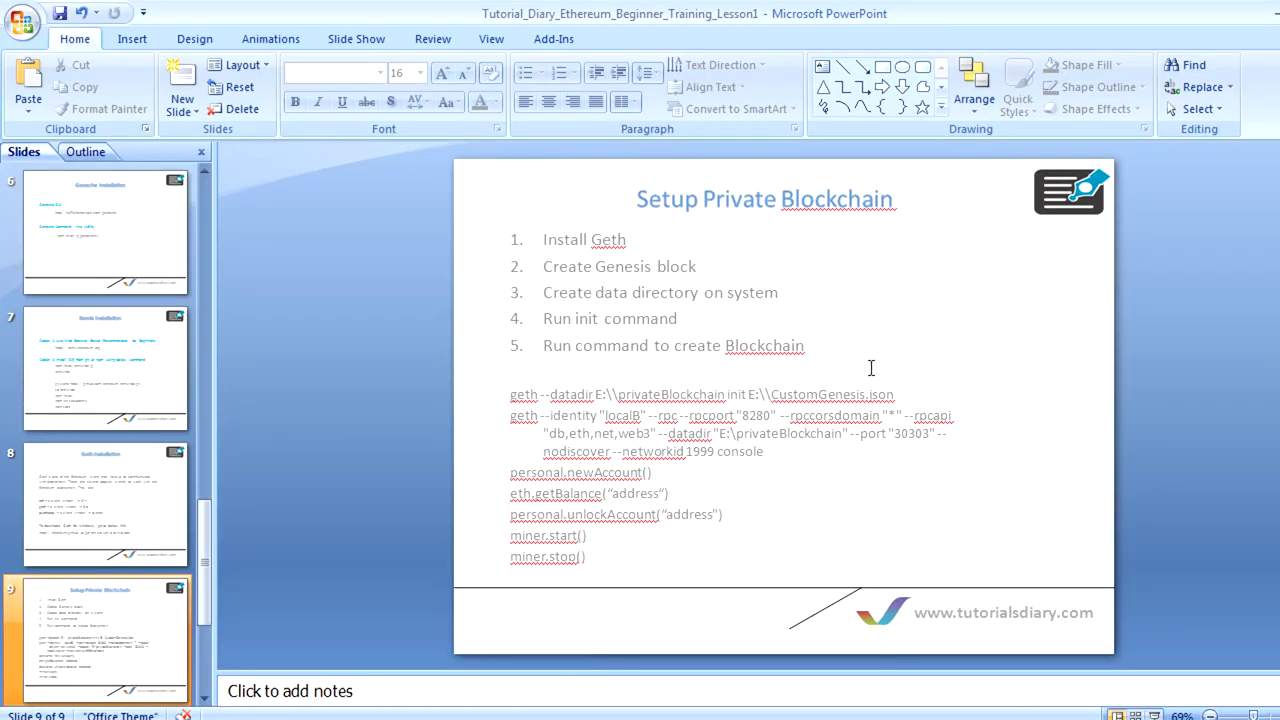
left_click_drag(897, 393, 512, 398)
key("cmd+c")
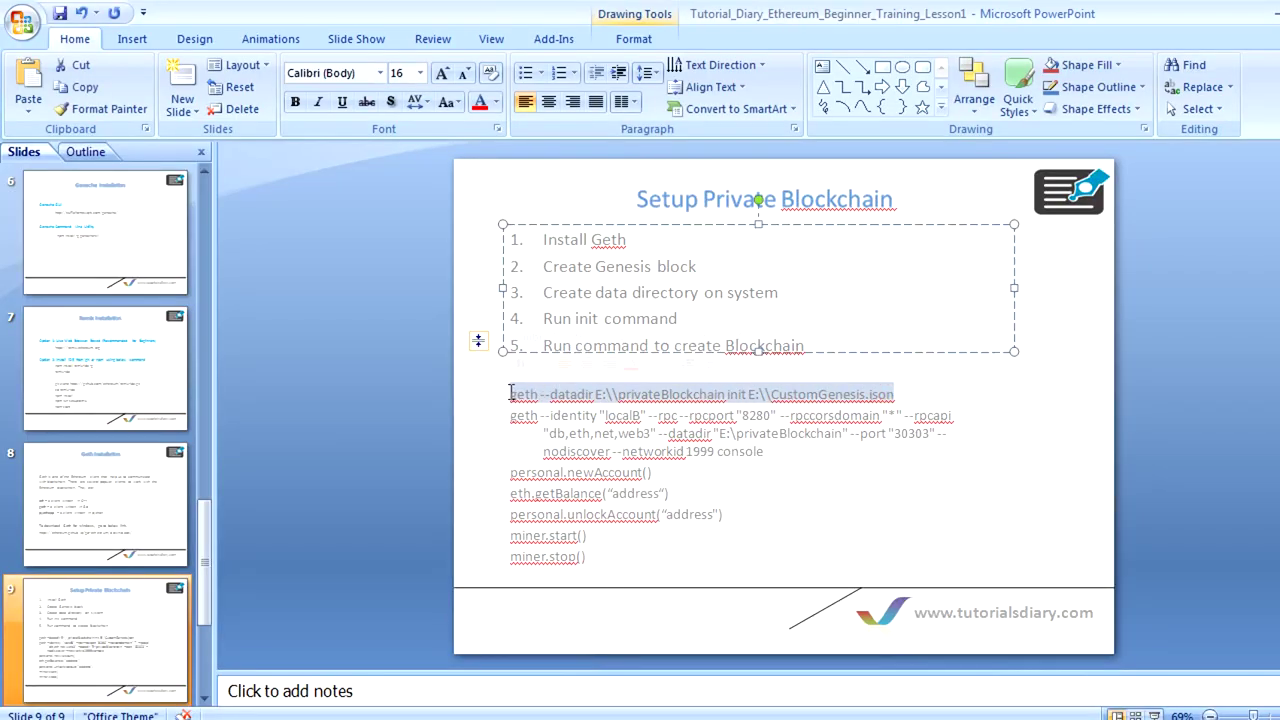
key("alt+Tab")
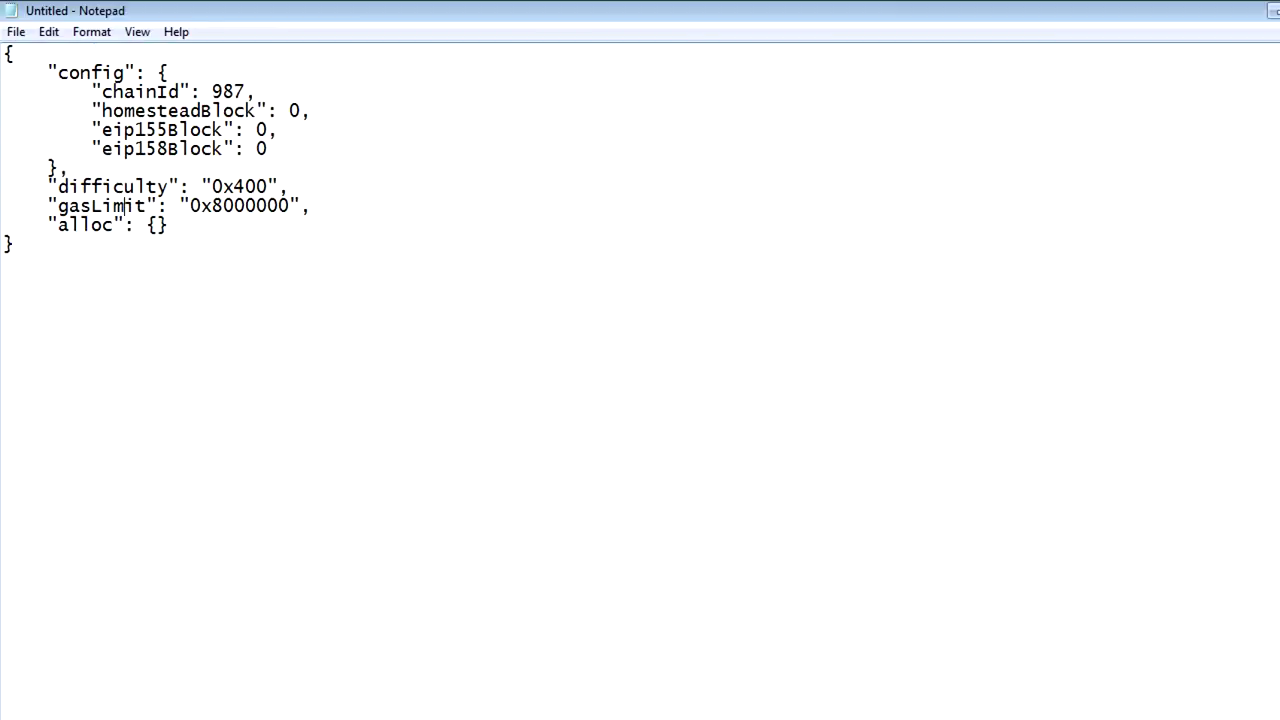
key("alt+Tab")
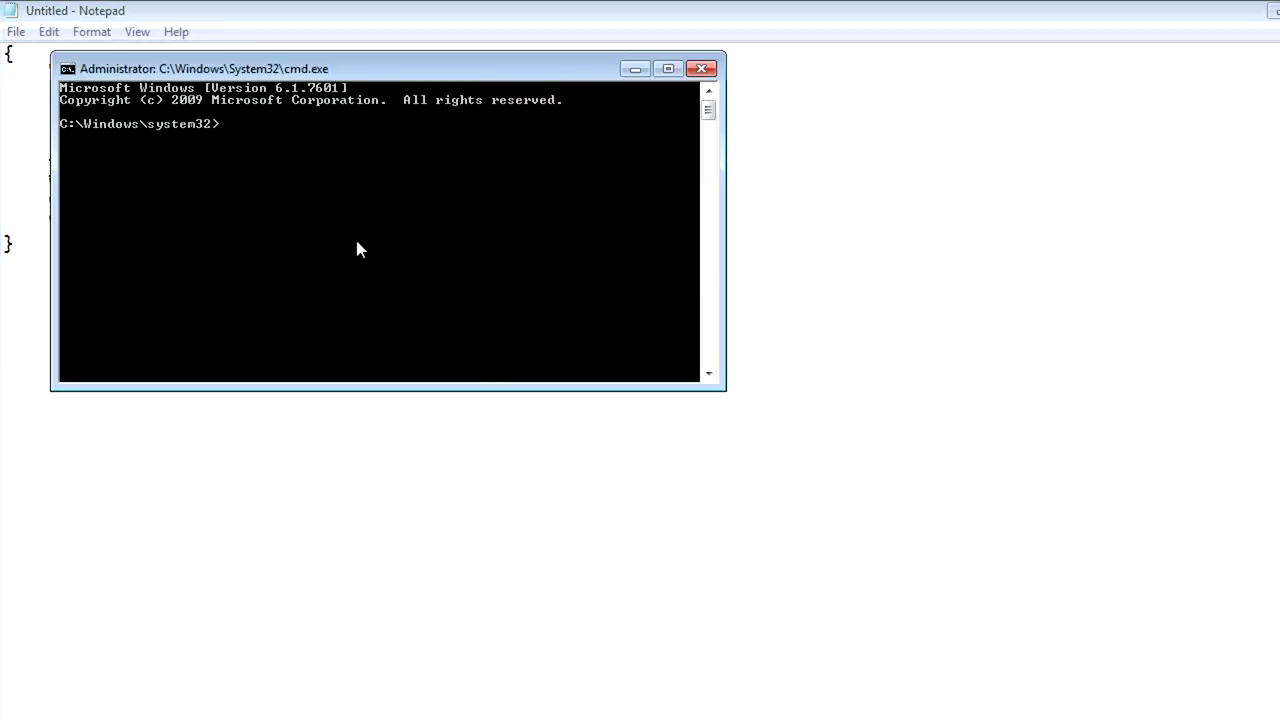
right_click(358, 248)
left_click(394, 300)
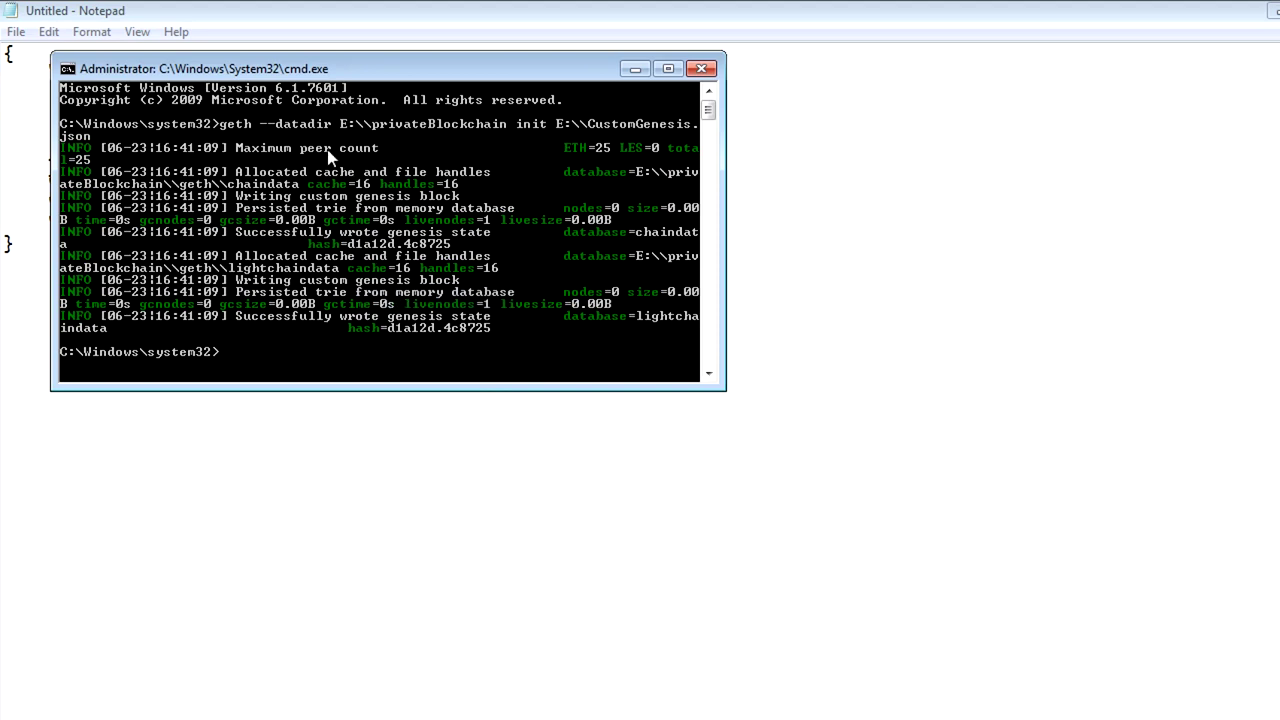
left_click(668, 69)
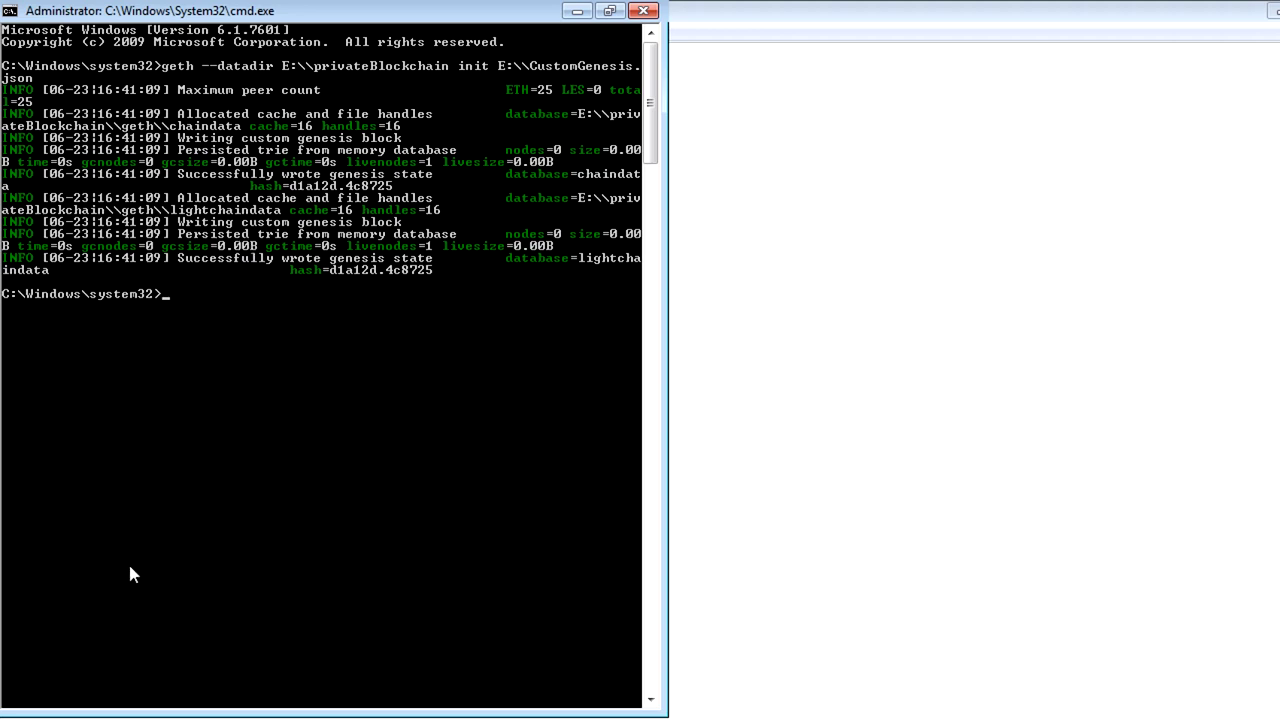
Open the privateBlockchain folder on drive E: in the file explorer and examine the contents of geth\chaindata.
key("super")
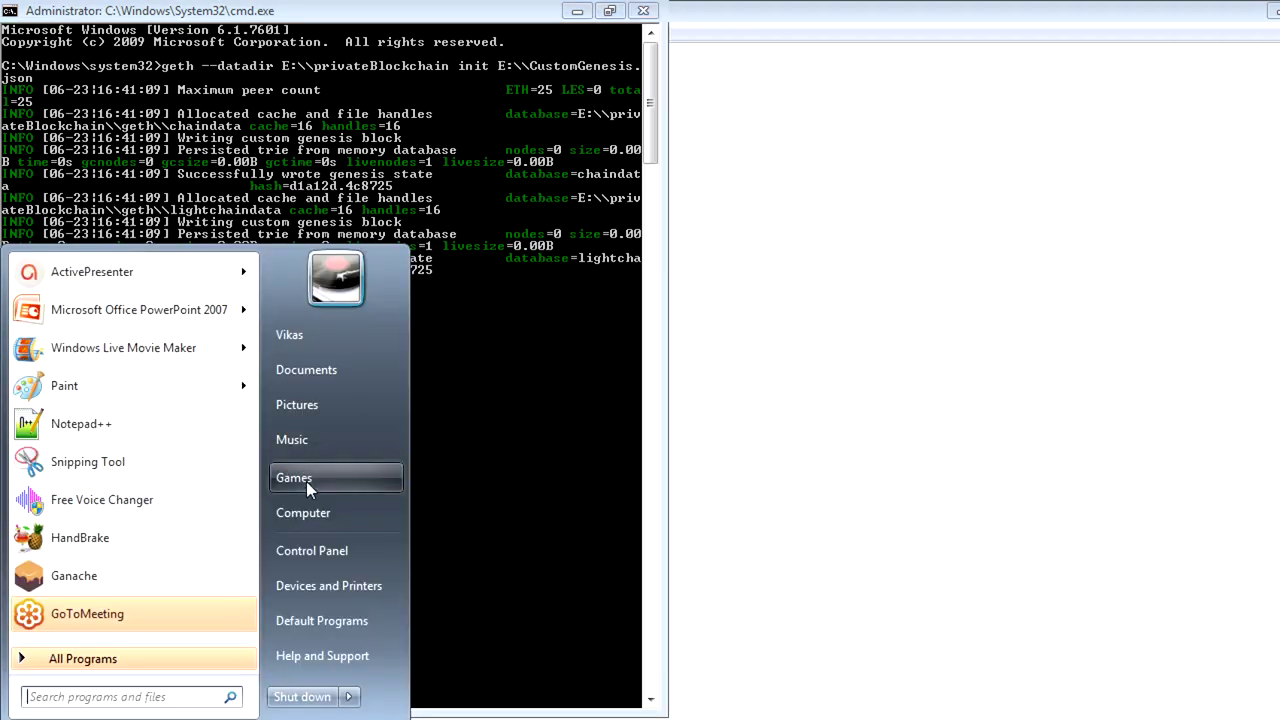
left_click(304, 513)
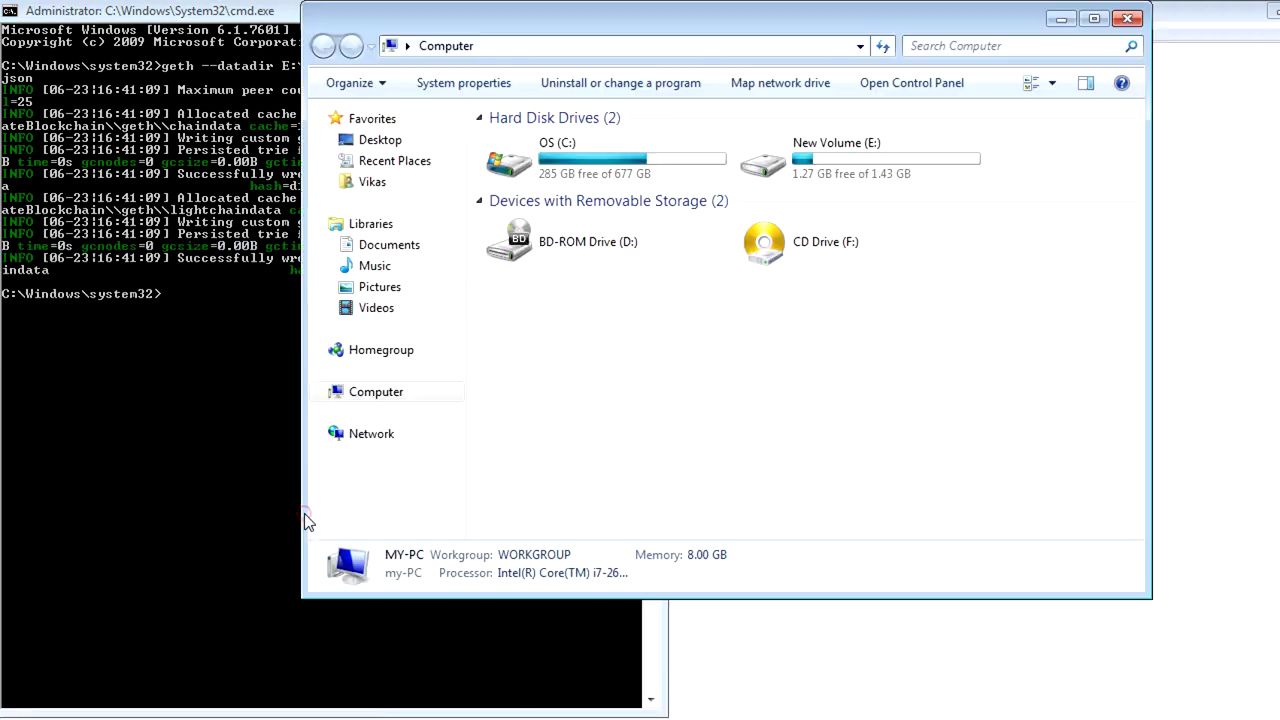
double_click(803, 166)
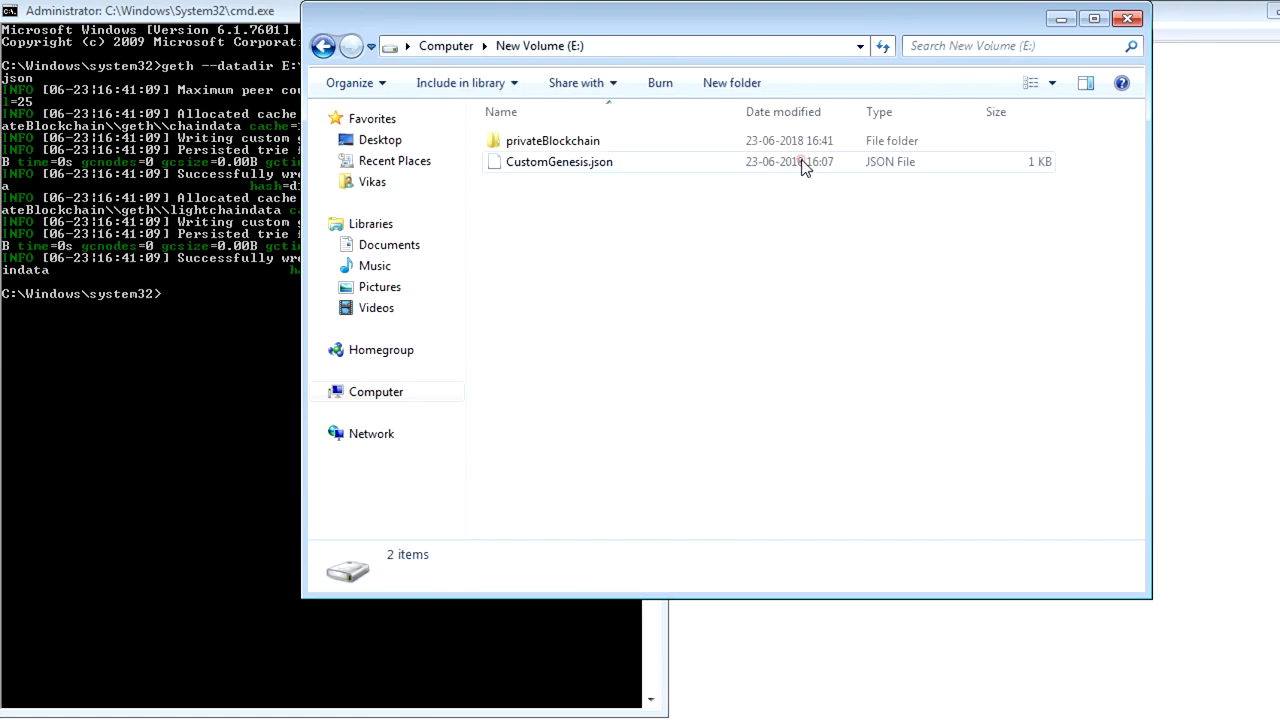
double_click(556, 150)
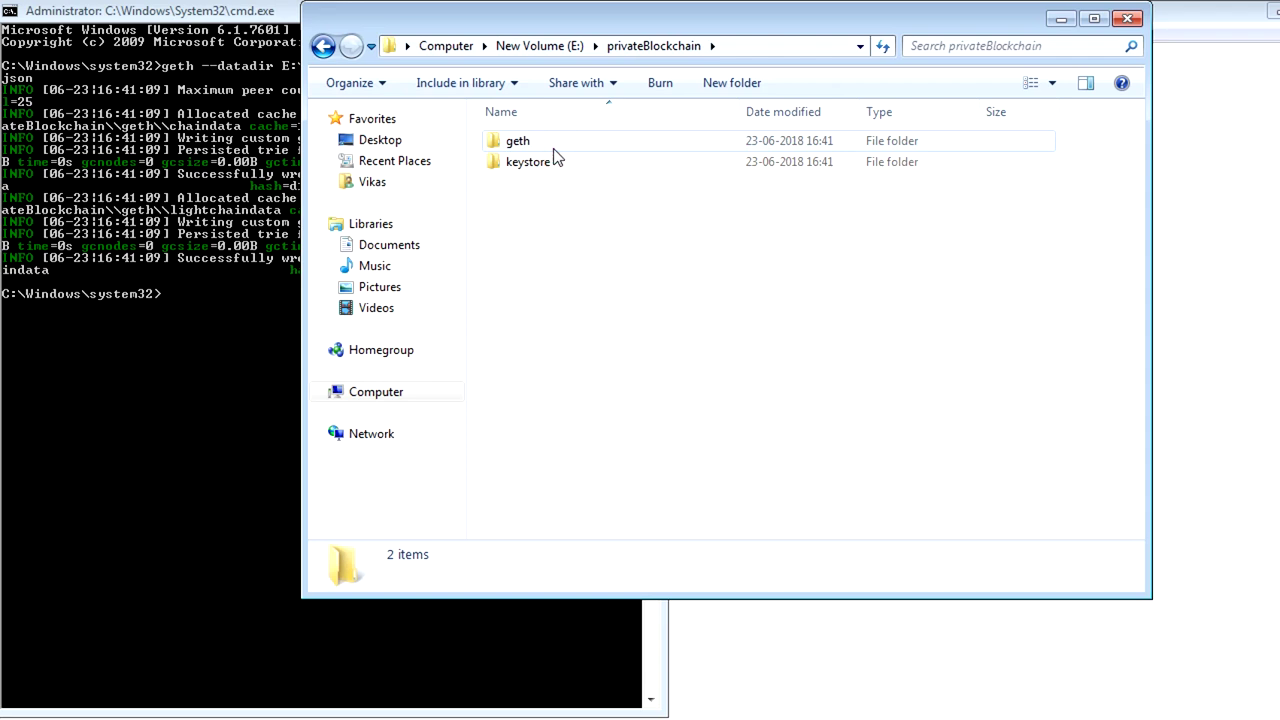
double_click(545, 145)
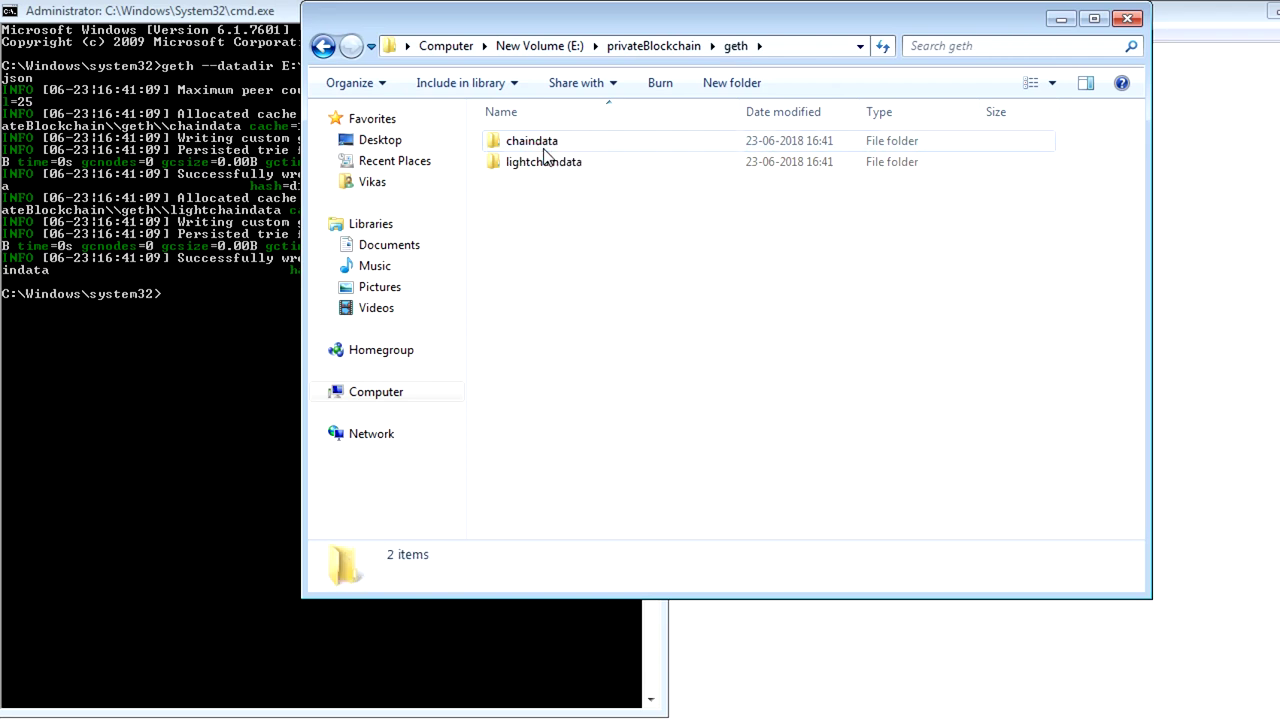
double_click(545, 145)
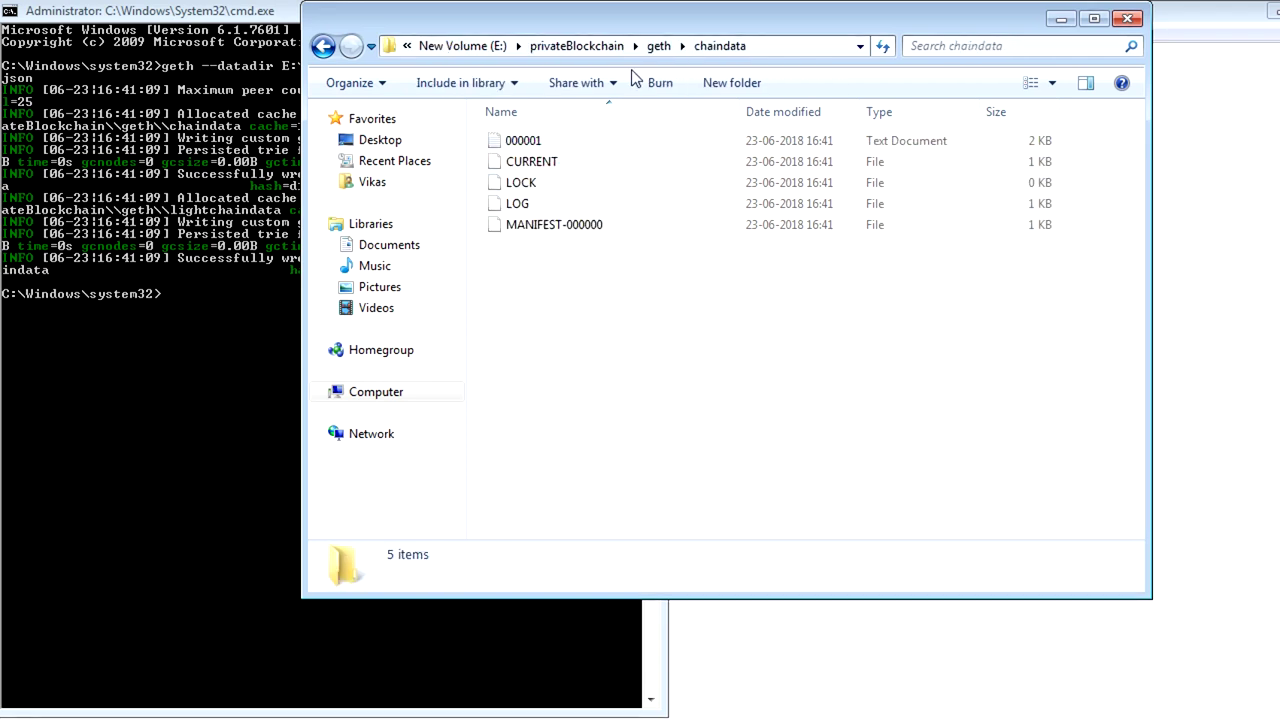
Return to the root of drive E: and delete the privateBlockchain folder.
left_click(580, 48)
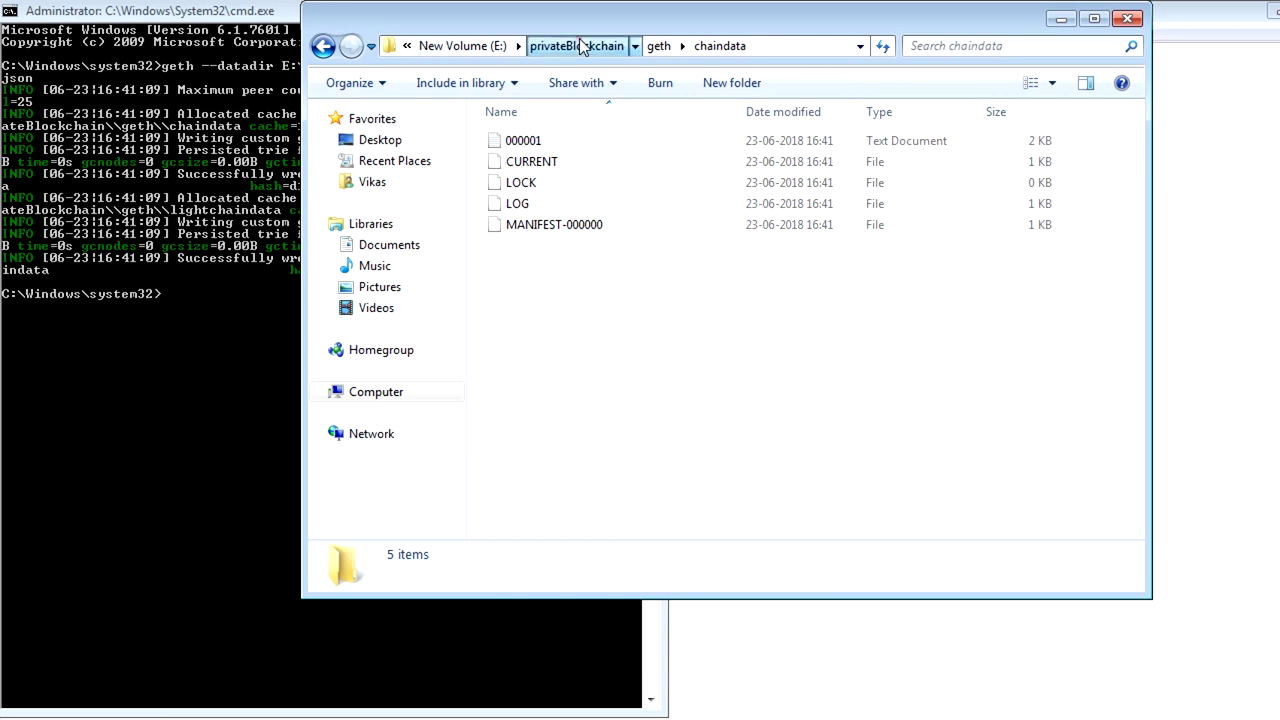
left_click(528, 48)
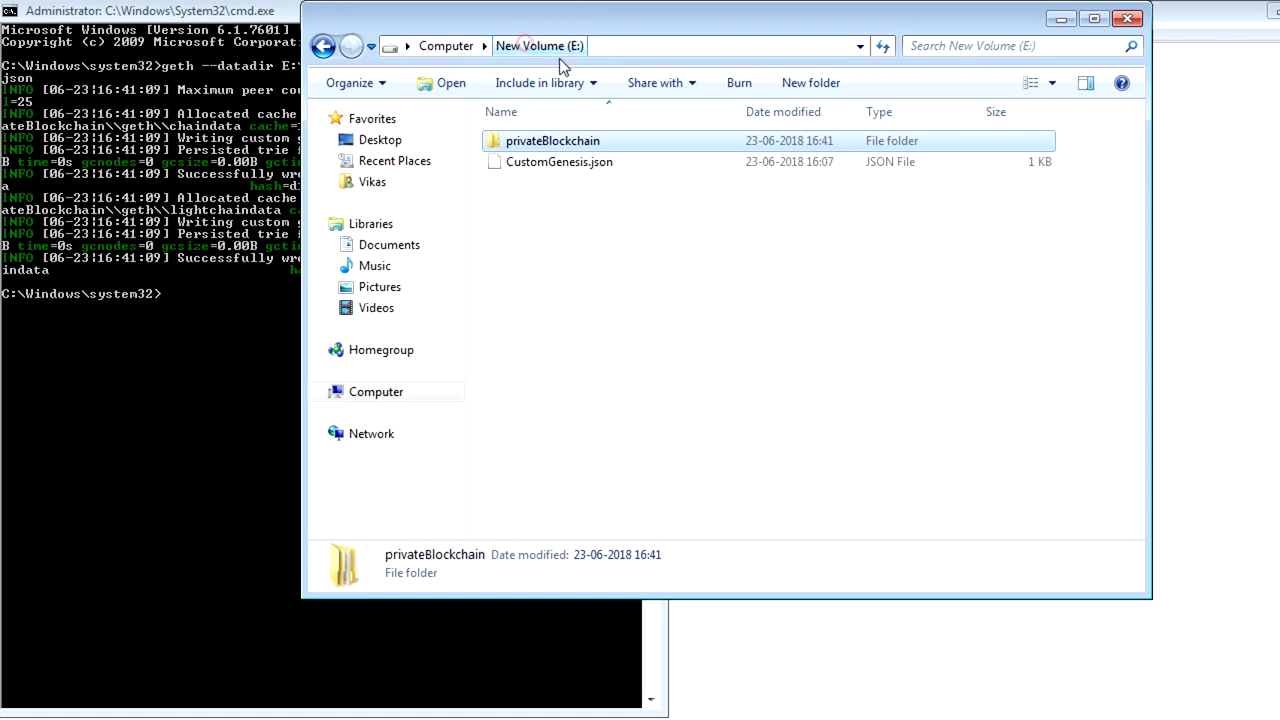
key("Delete")
key("Return")
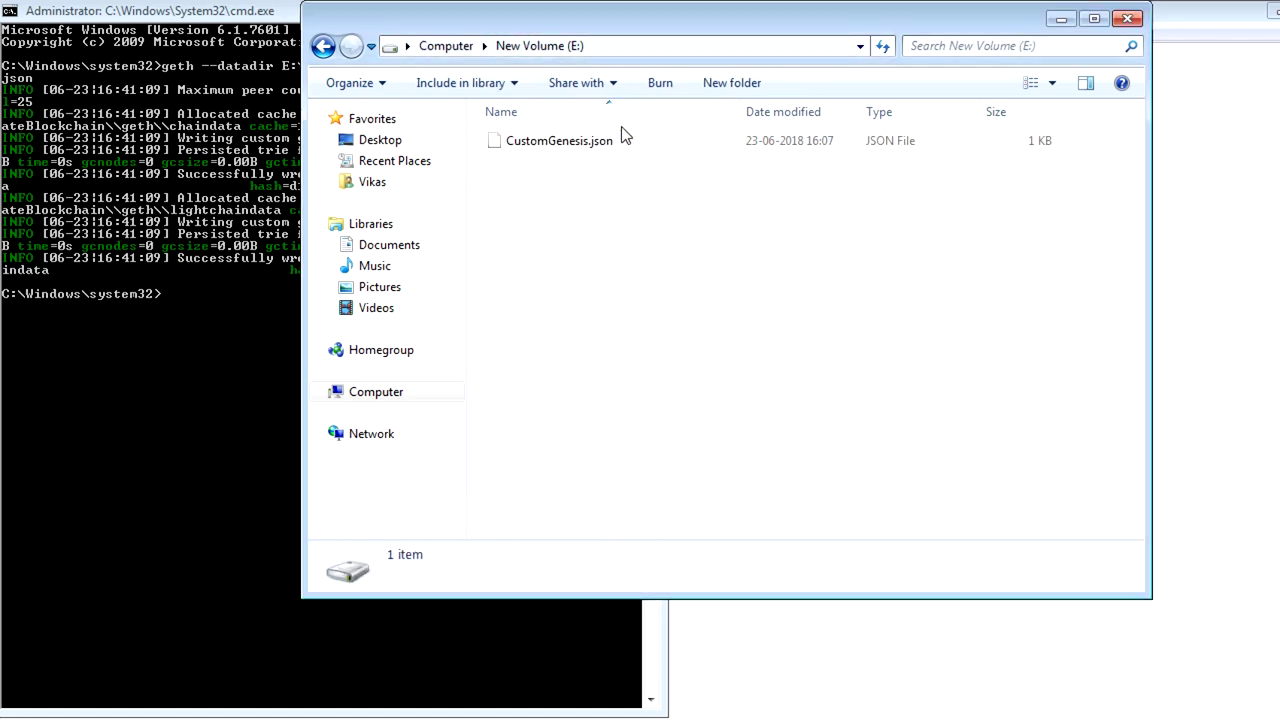
Rerun the previous geth init command with CustomGenesis.json in the command prompt to recreate the data directory.
left_click(154, 427)
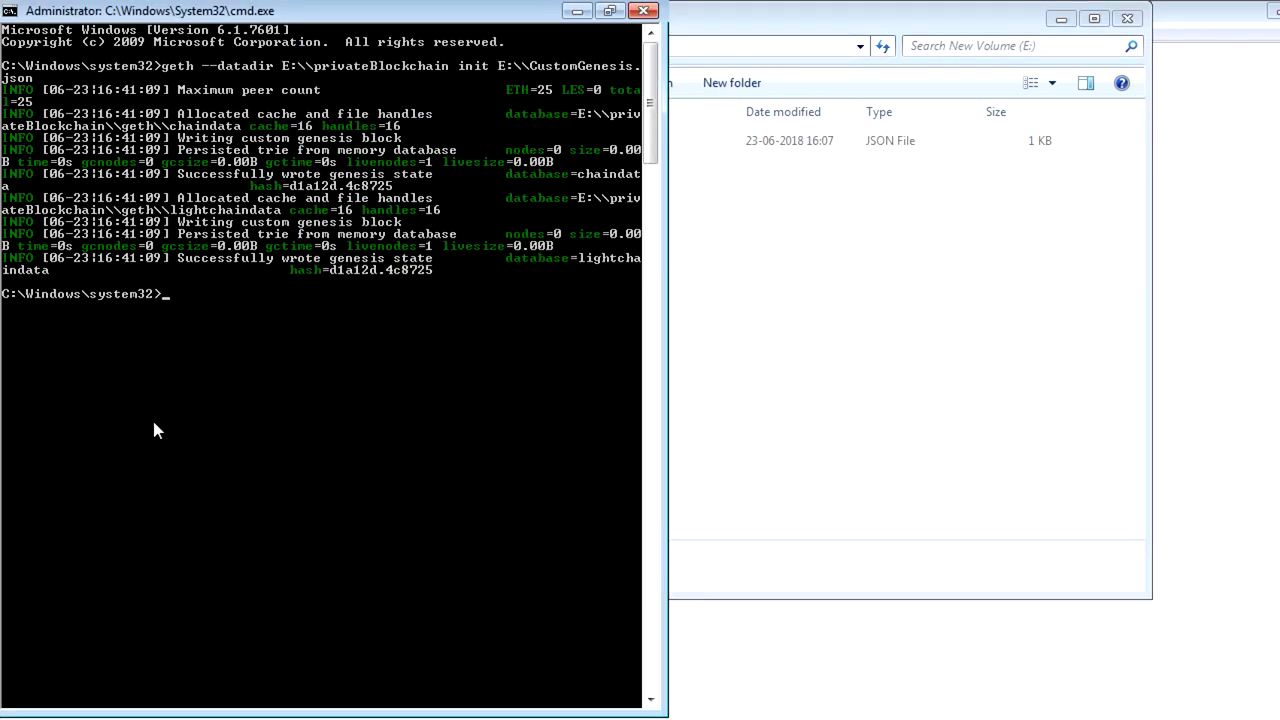
key("Up")
key("Return")
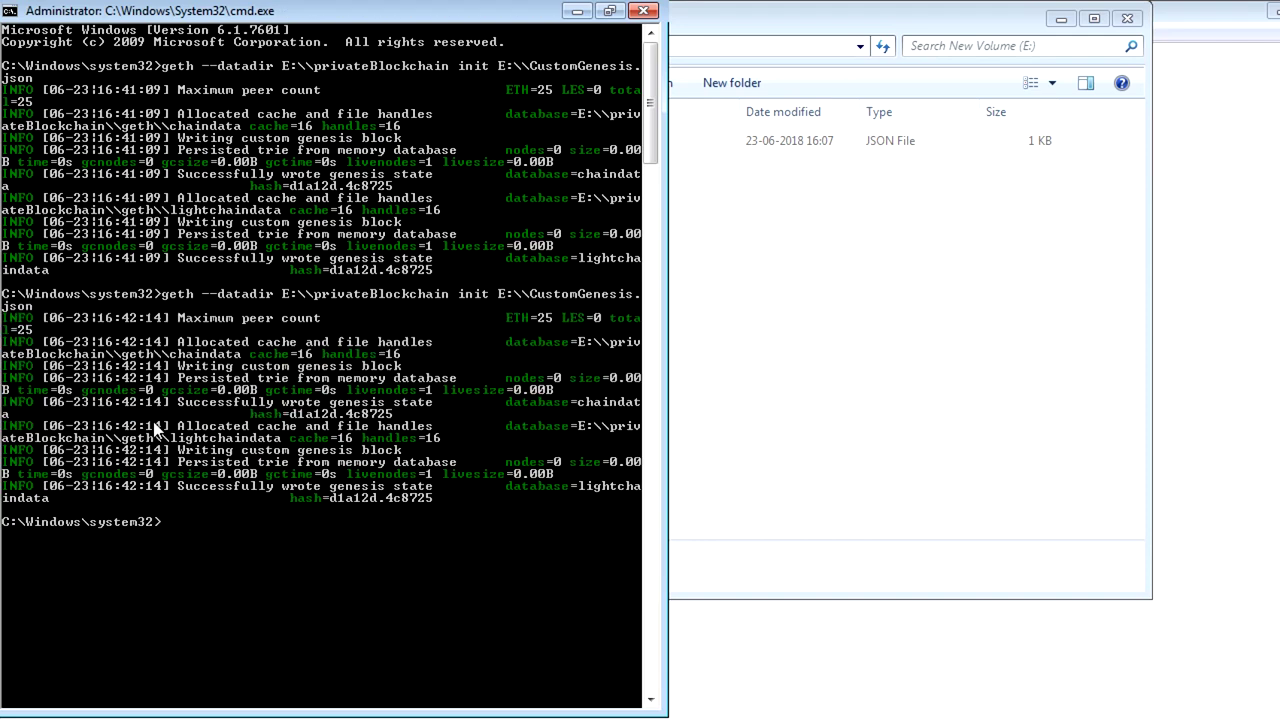
Examine the recreated privateBlockchain folder on drive E: down to geth\chaindata in the file explorer.
left_click(720, 438)
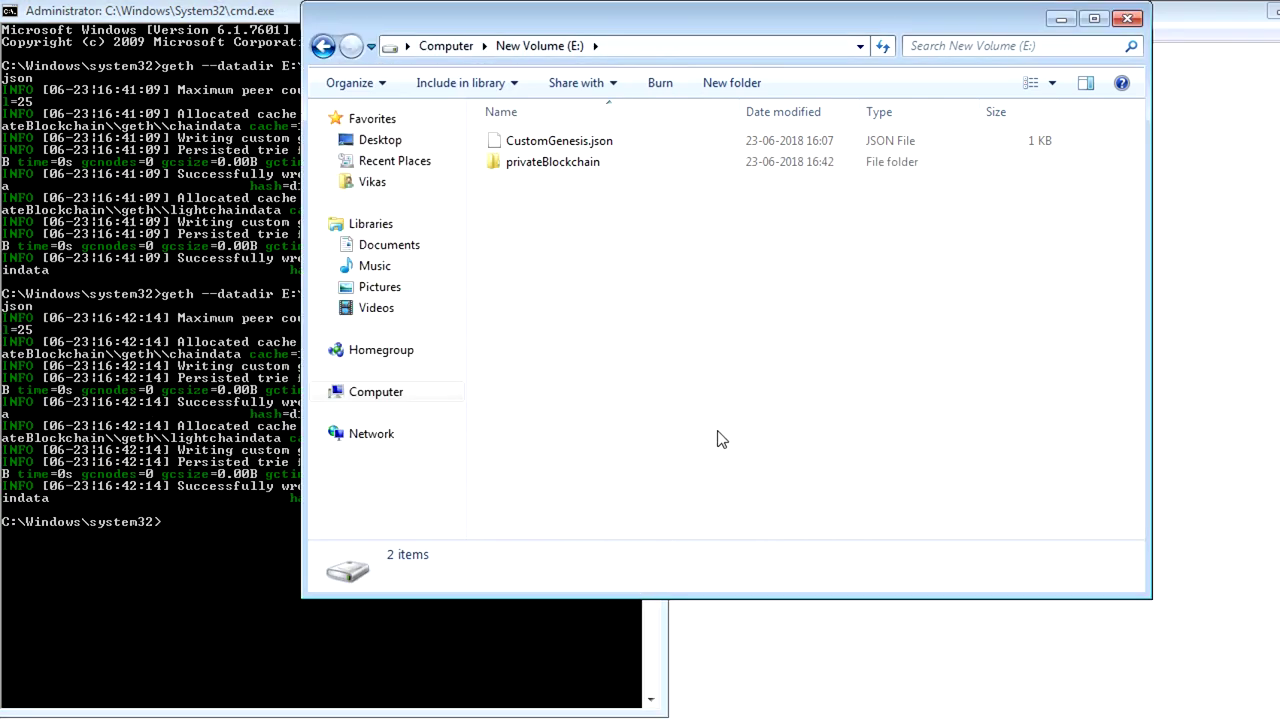
double_click(575, 172)
double_click(547, 146)
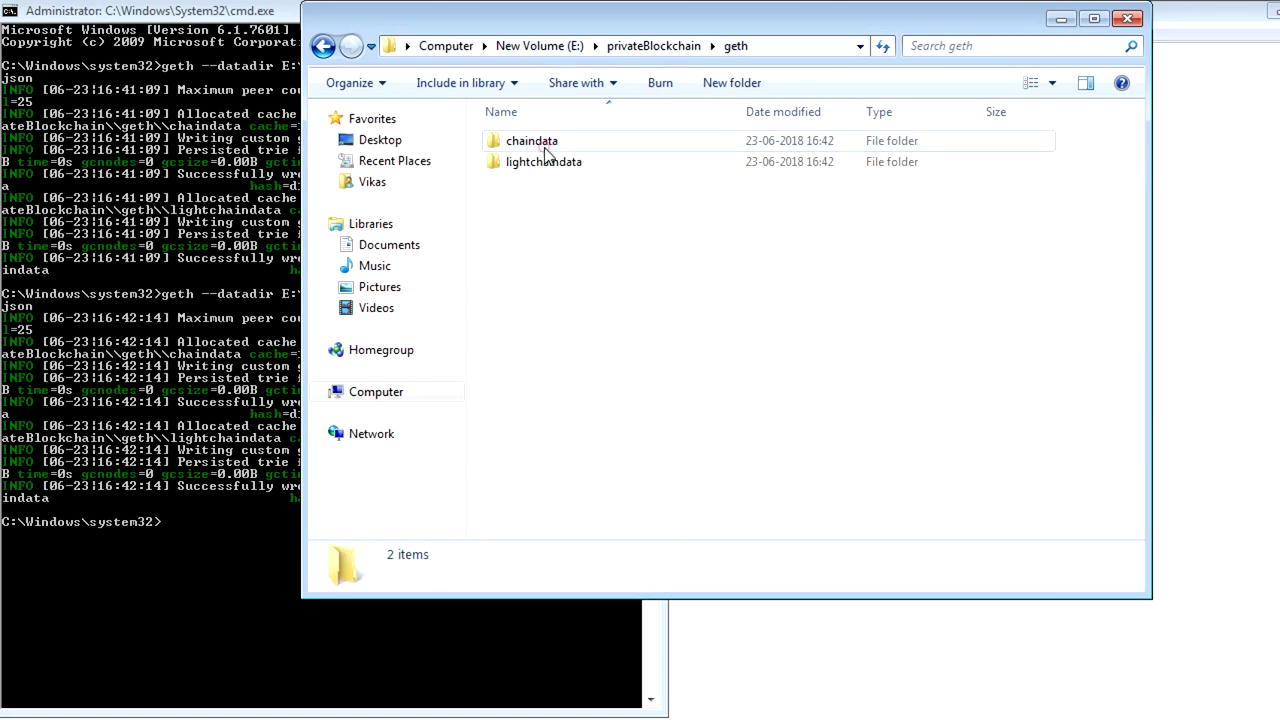
double_click(545, 145)
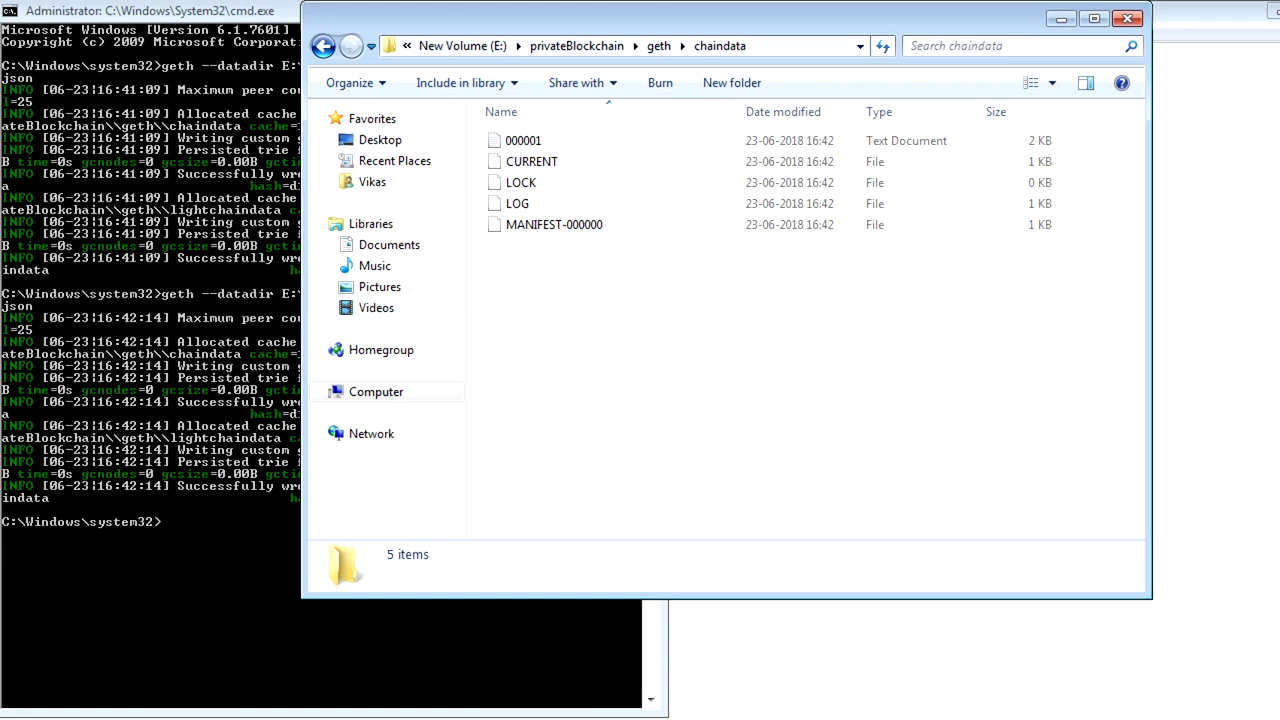
Copy the slide's geth --identity "localB" console command and run it in the command prompt with RPC port 8280, port 30303 and network ID 1999.
key("alt+Tab")
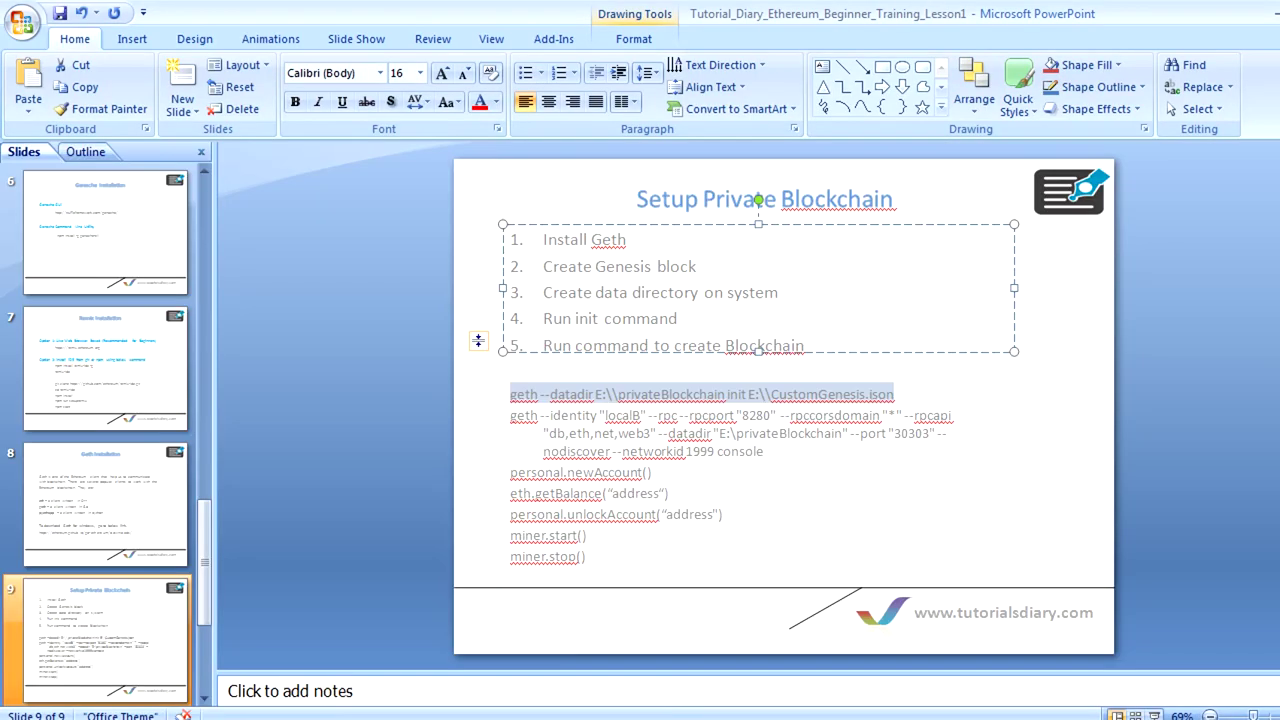
triple_click(775, 444)
key("cmd+c")
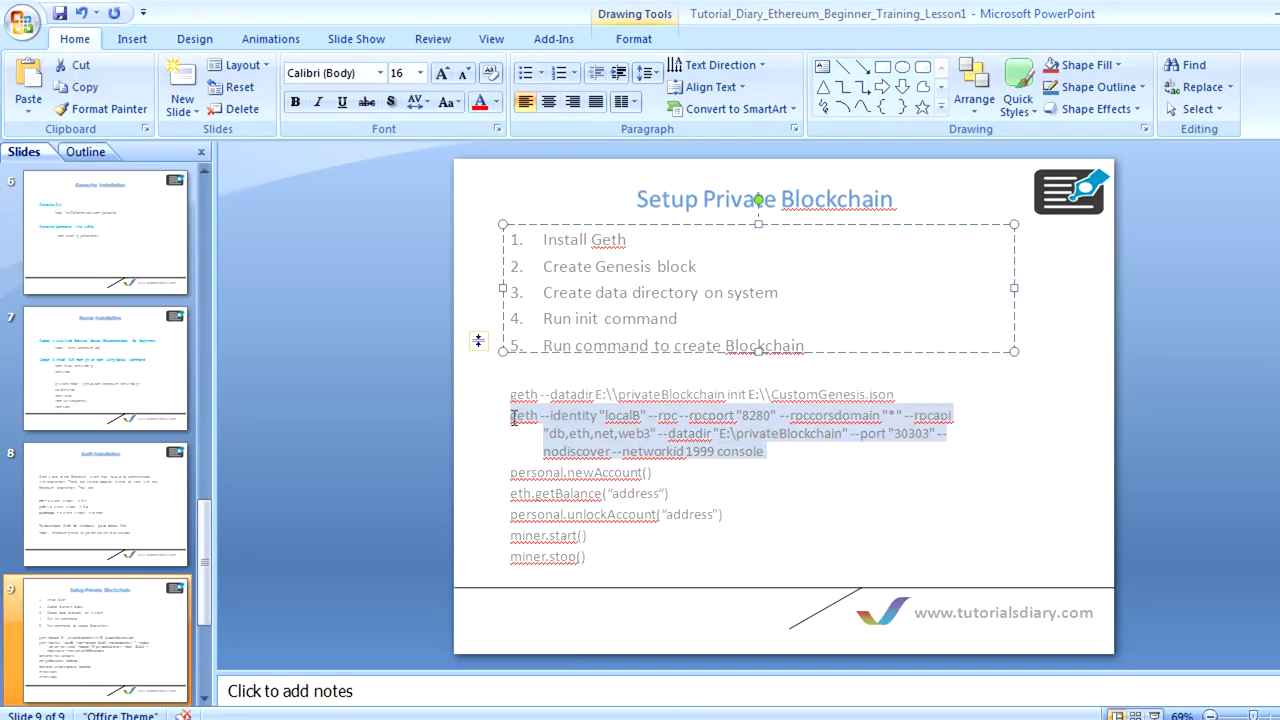
key("alt+Tab")
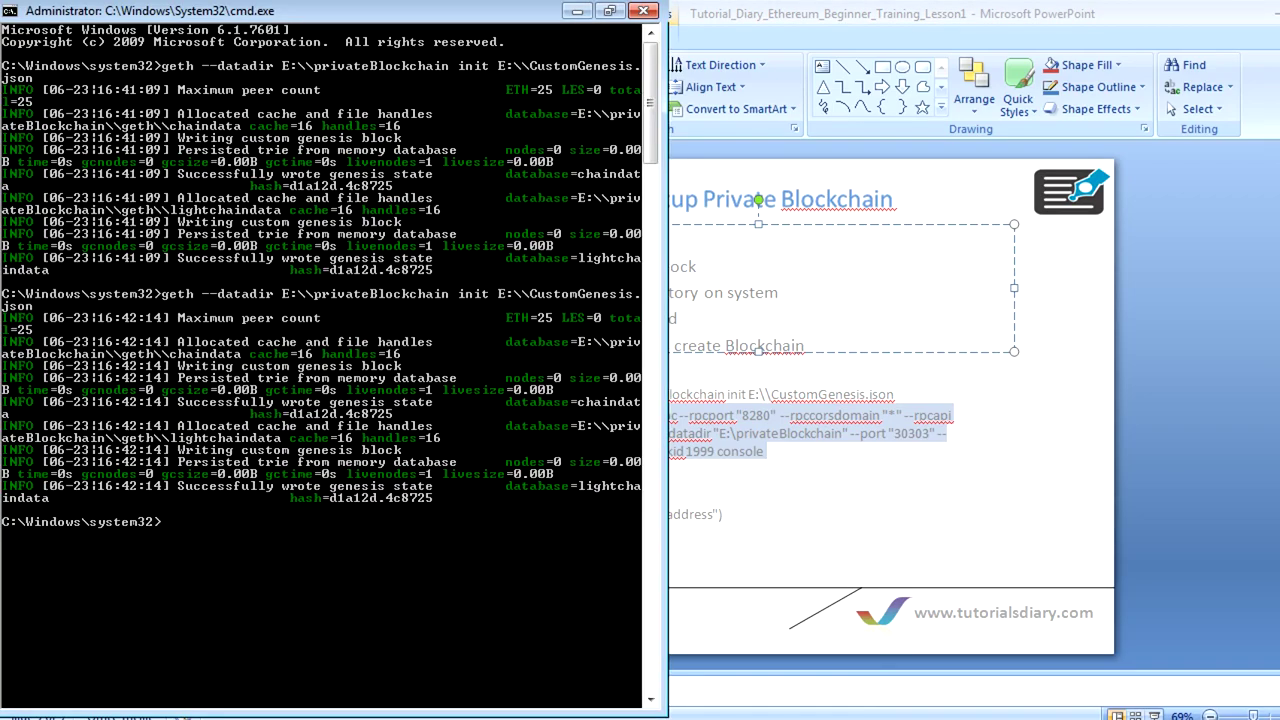
key("alt+Tab")
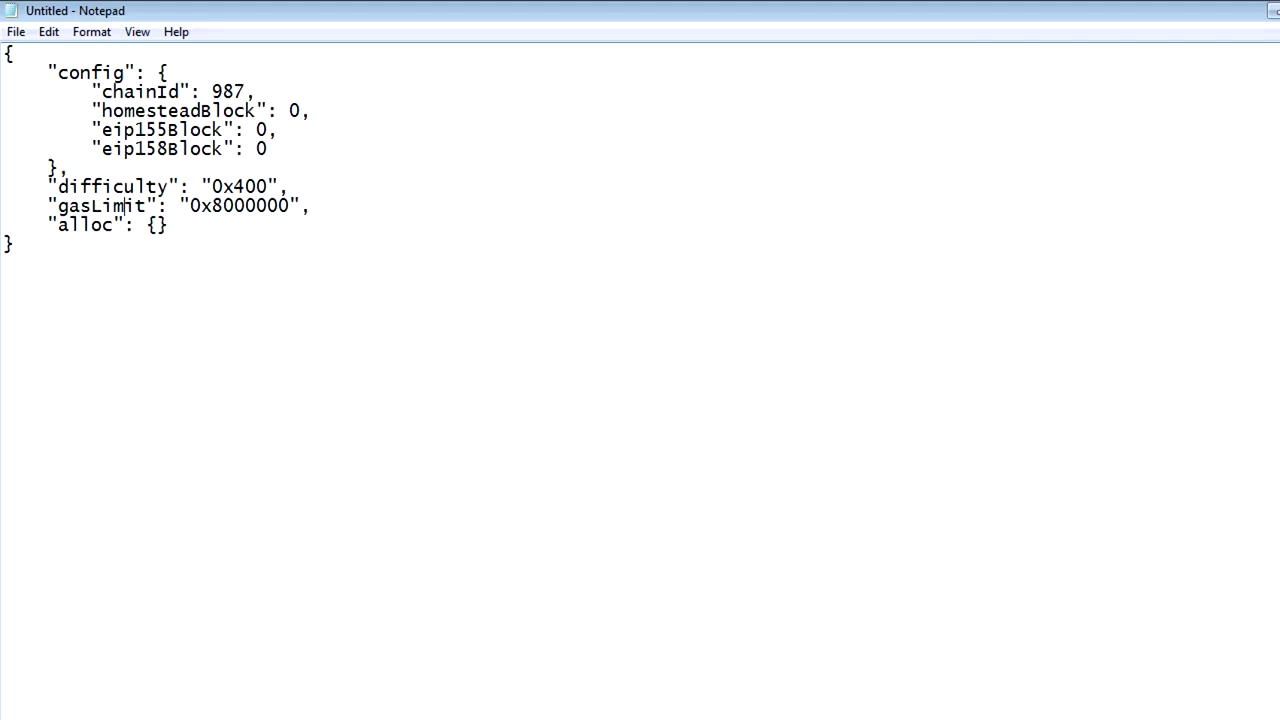
key("alt+Tab")
right_click(450, 421)
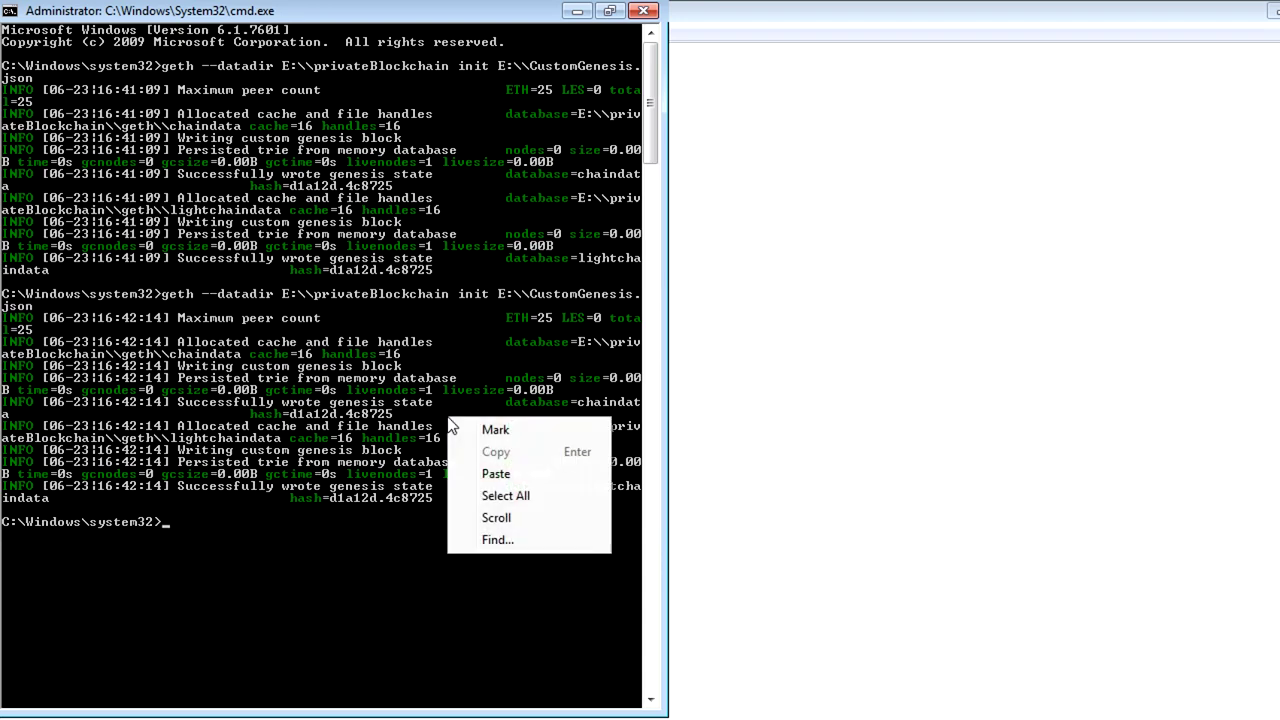
left_click(490, 473)
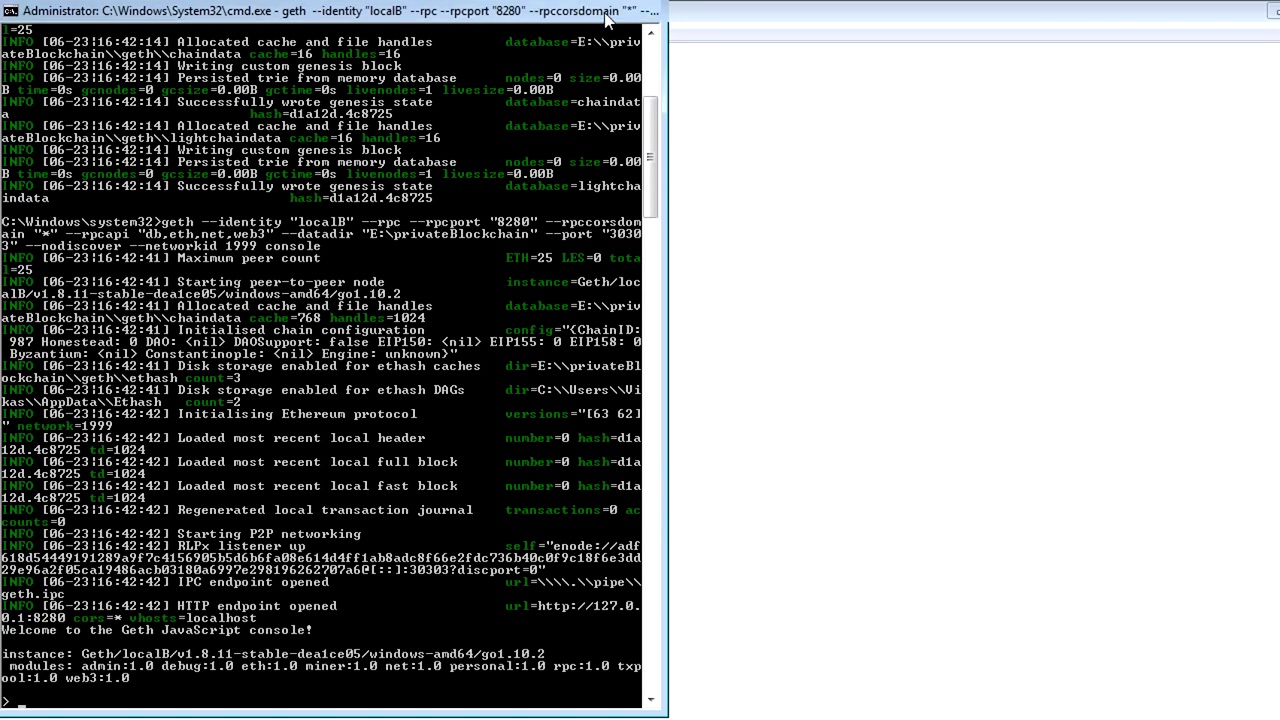
left_click(610, 11)
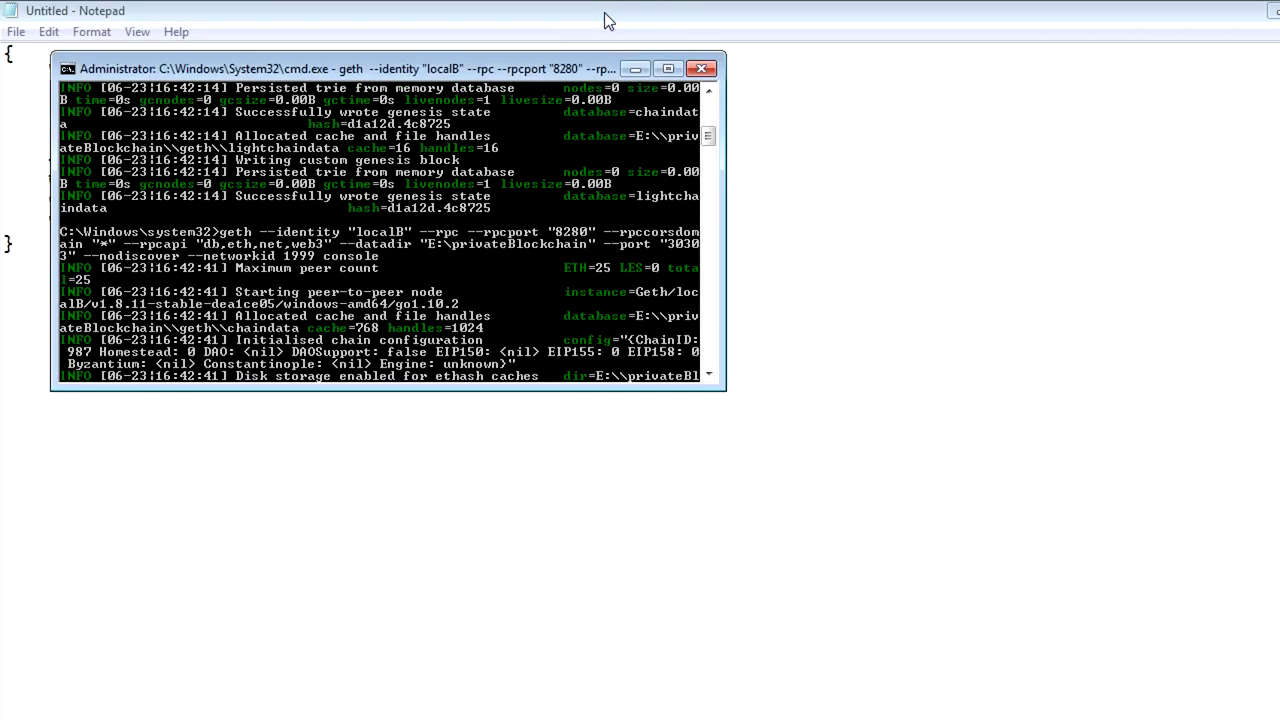
left_click(667, 69)
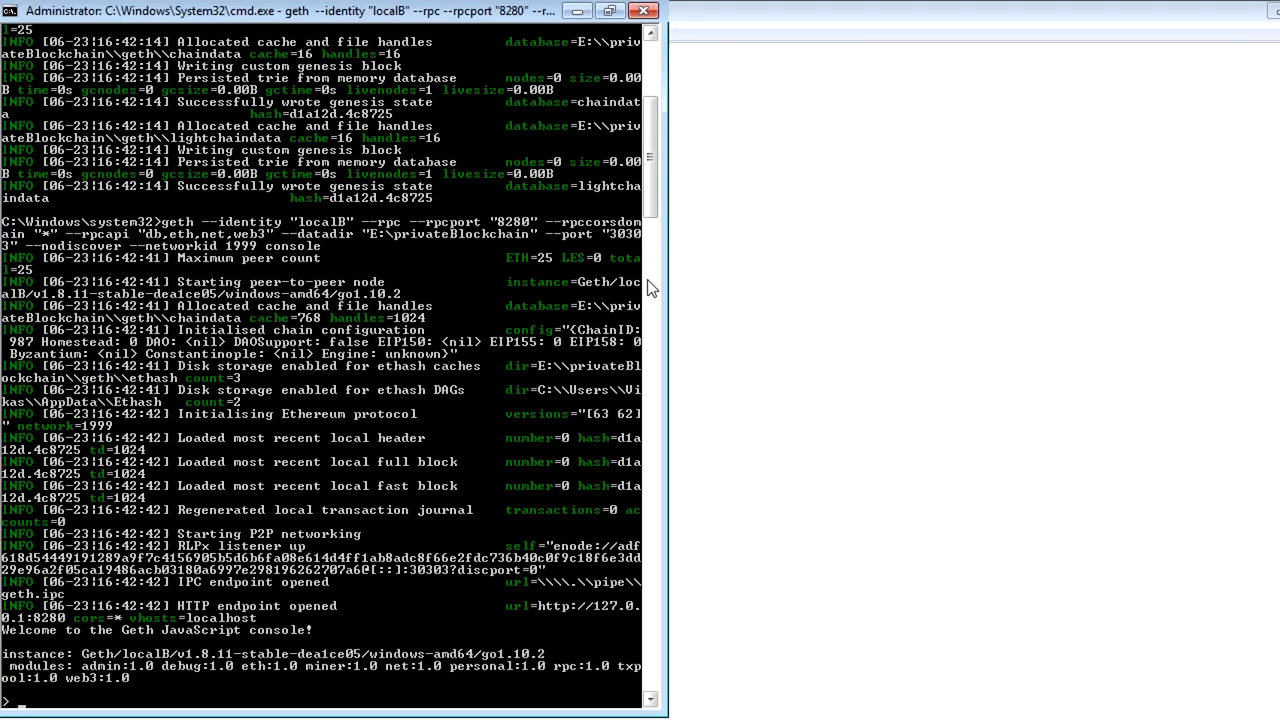
Review the geth startup log, then examine the privateBlockchain\geth\chaindata folder on drive E: in the file explorer with a wider Type column.
left_click_drag(647, 173, 647, 170)
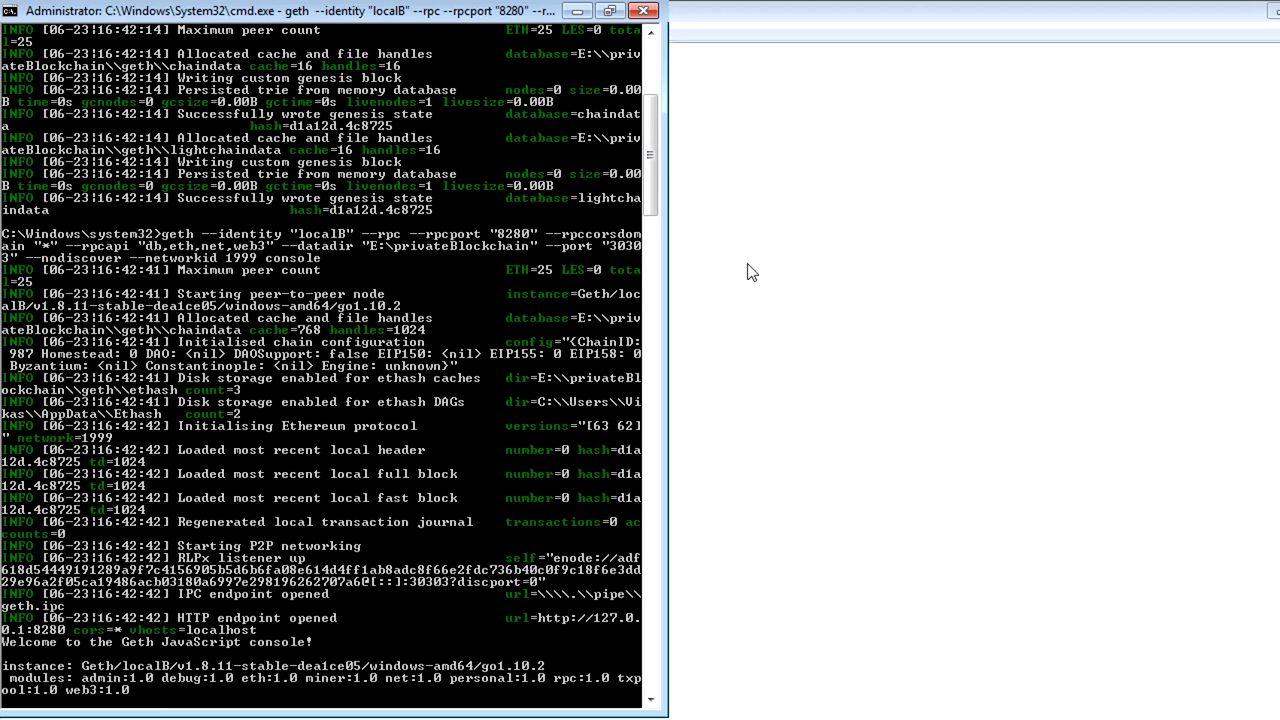
left_click_drag(651, 160, 652, 199)
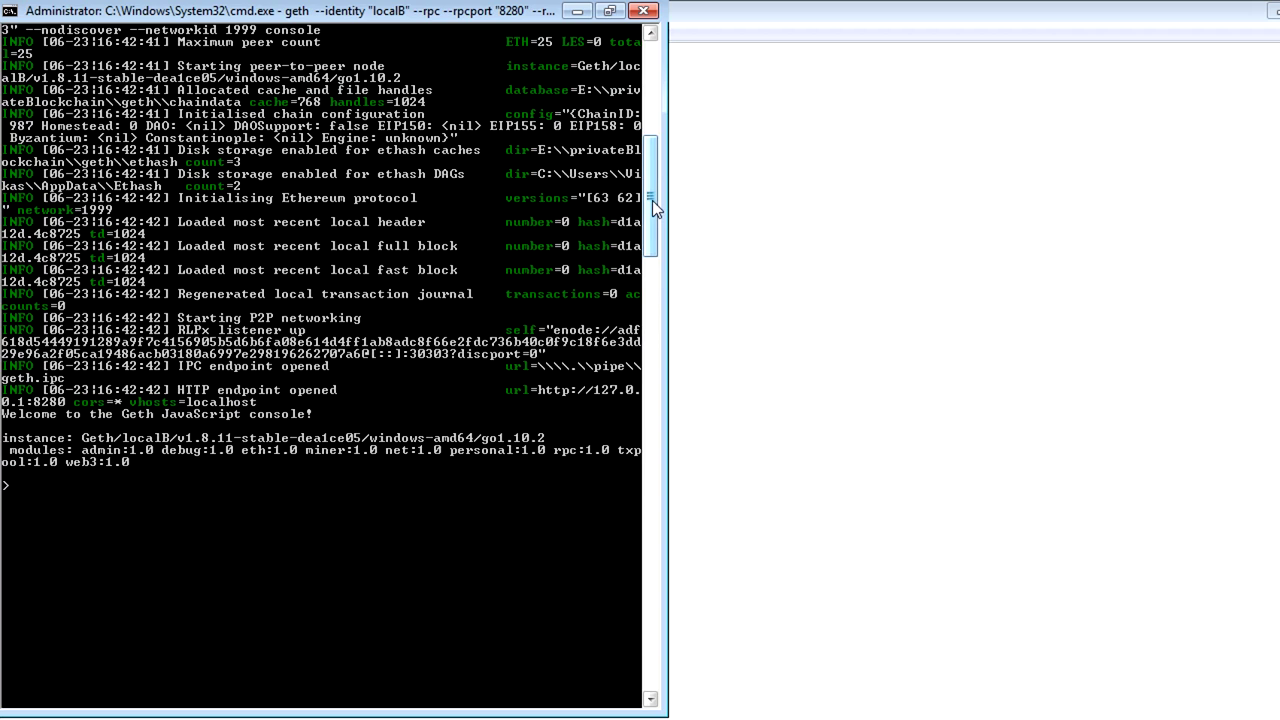
right_click(150, 718)
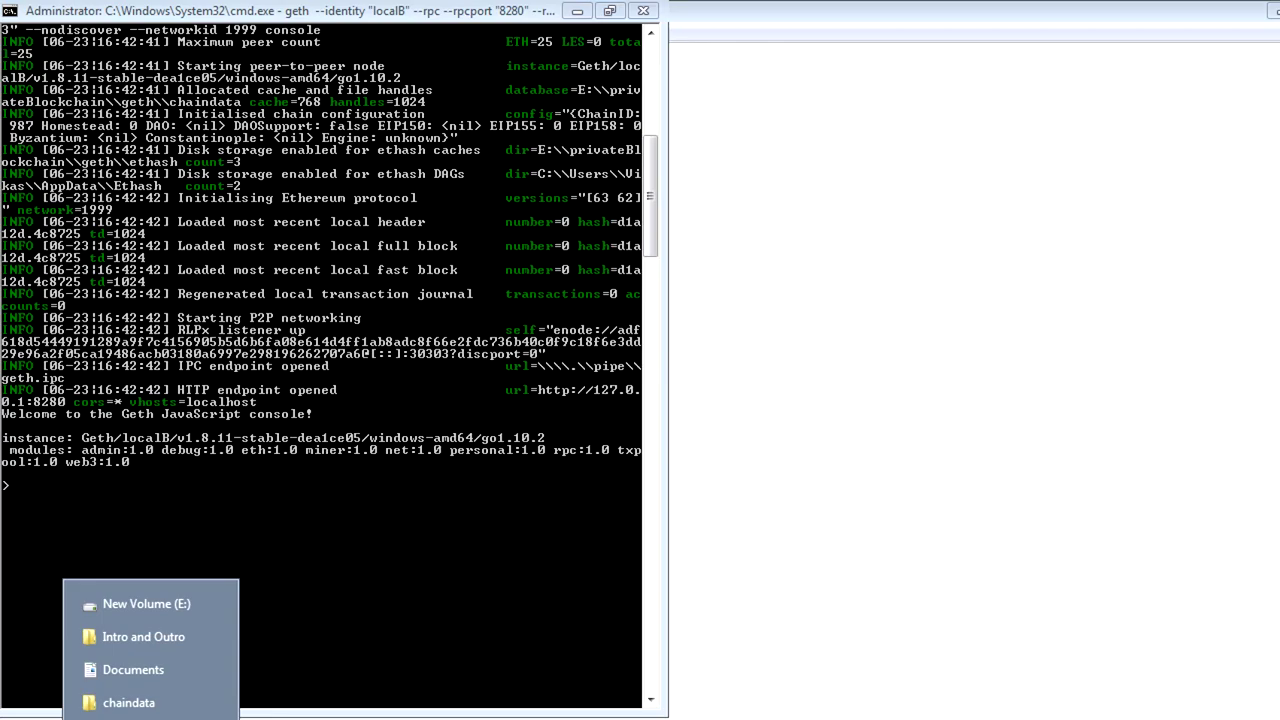
left_click(164, 603)
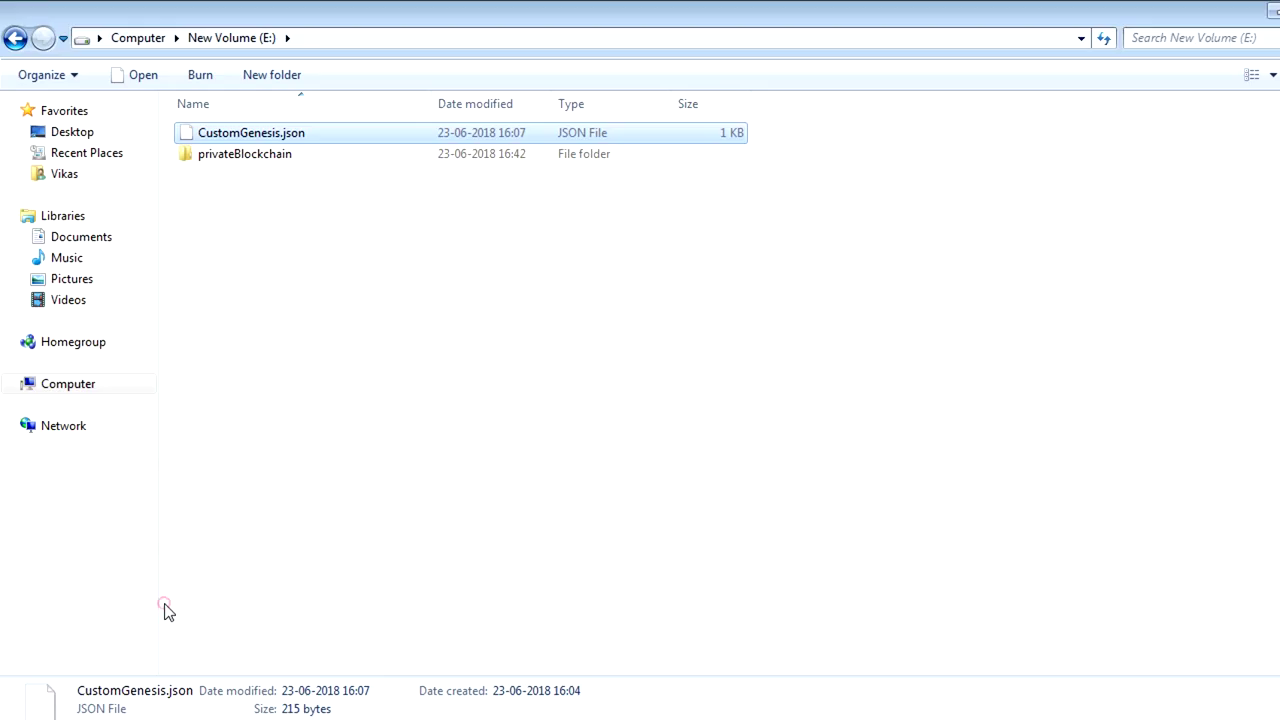
double_click(272, 154)
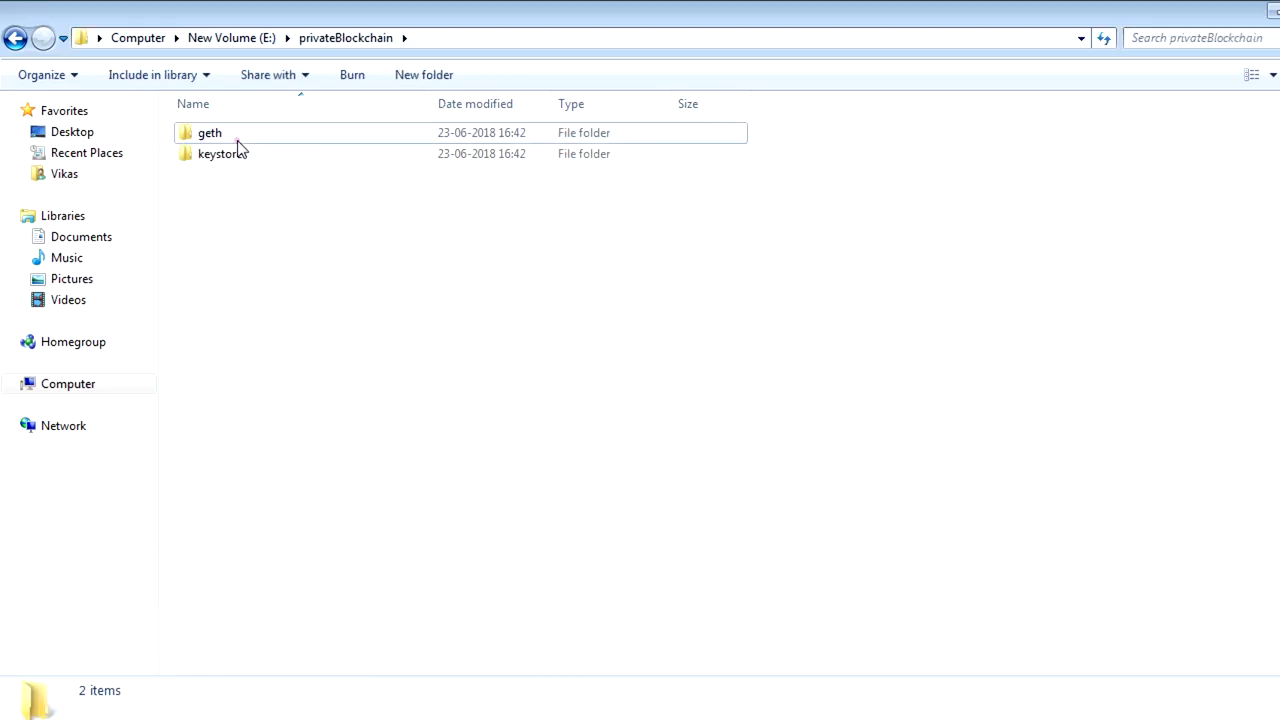
double_click(238, 140)
double_click(238, 140)
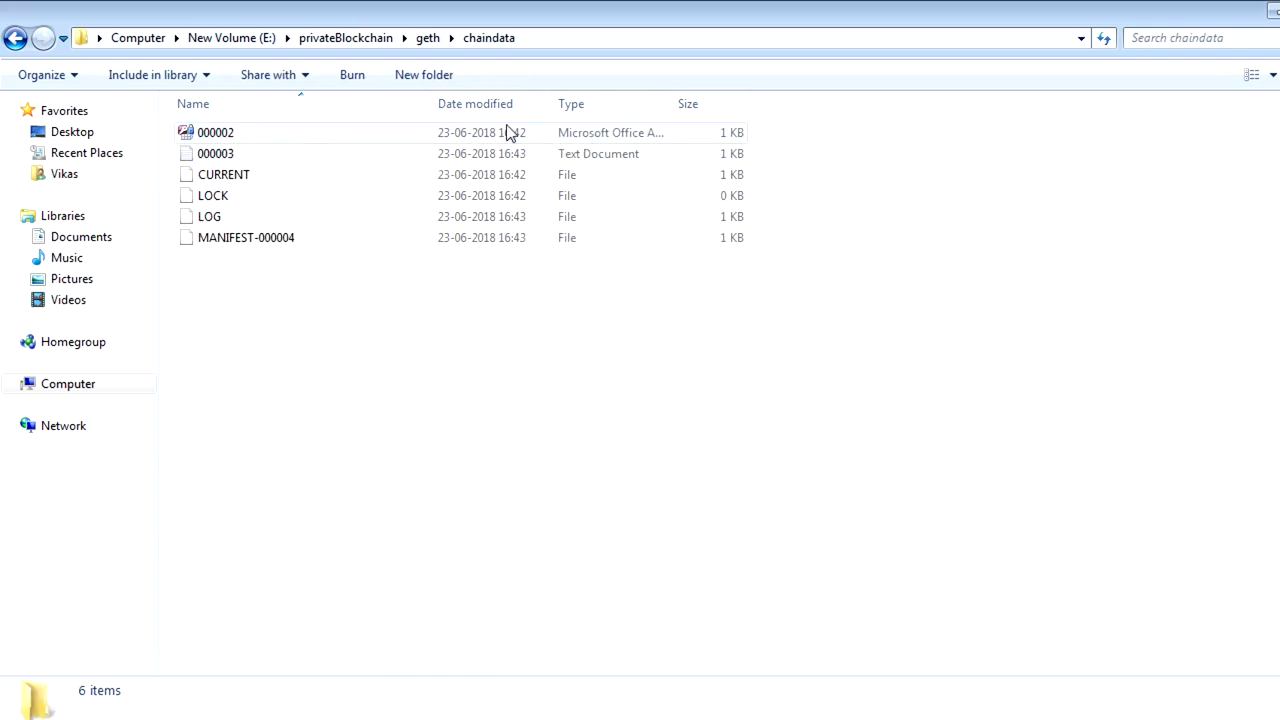
left_click_drag(672, 103, 877, 103)
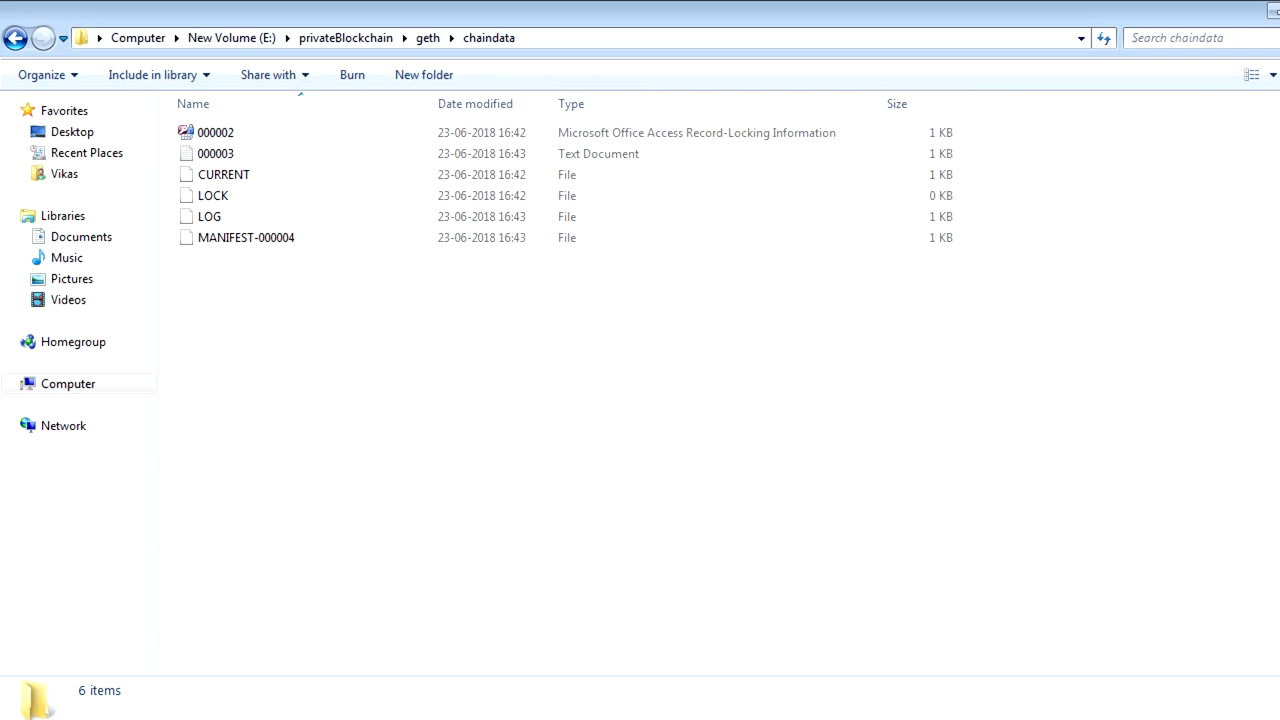
Check the slide's commands and create an account in the geth console with personal.newAccount(), entering and repeating the account passphrase.
mouse_move(845, 716)
left_click(612, 714)
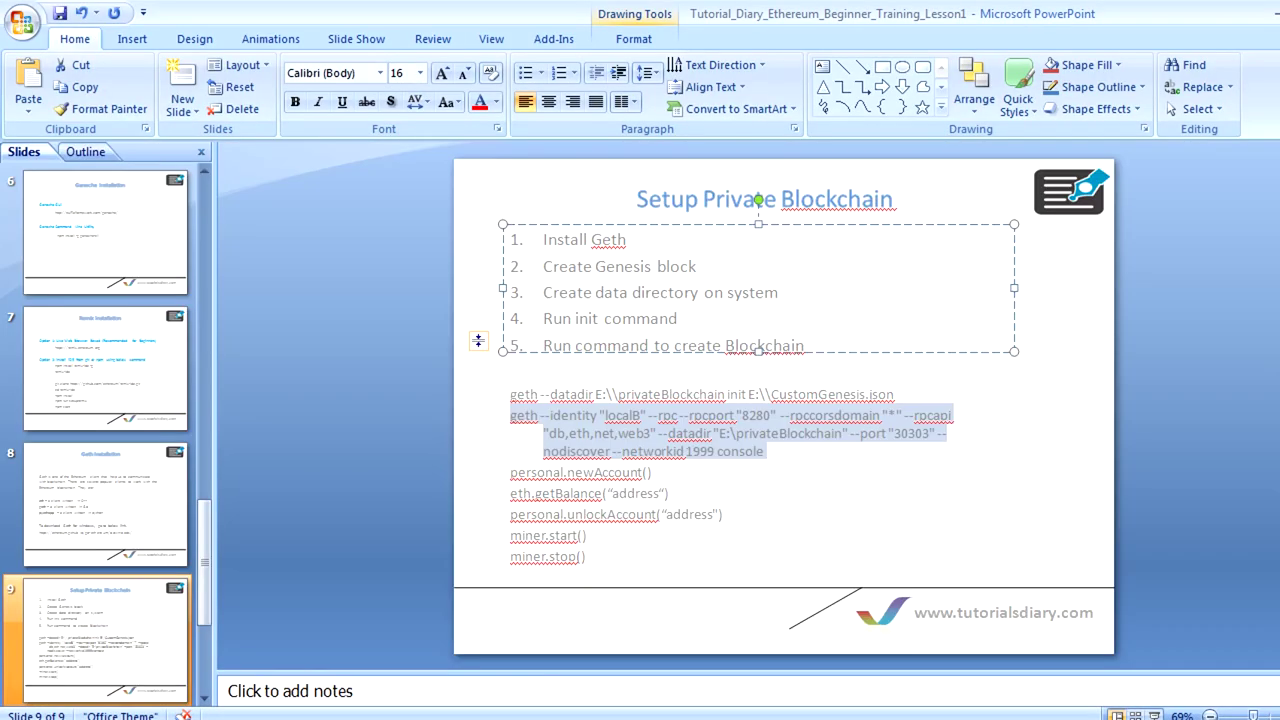
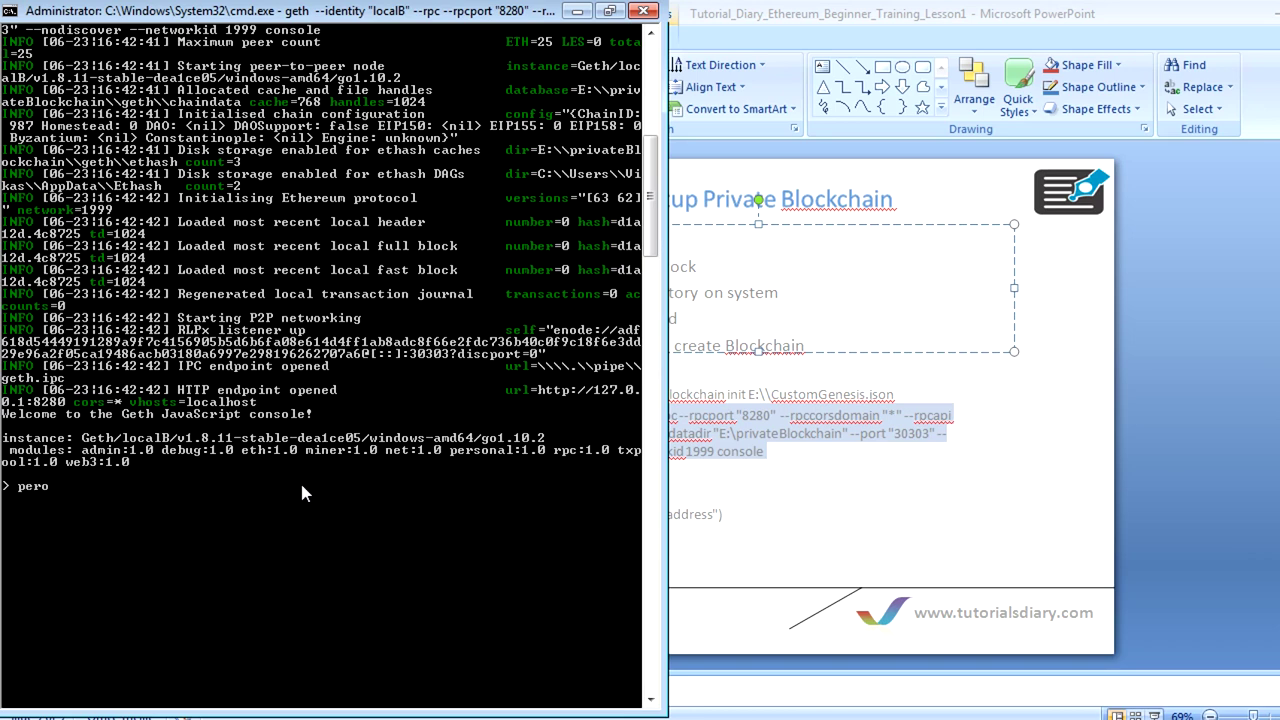
type("nal.newAccount()")
key("Return")
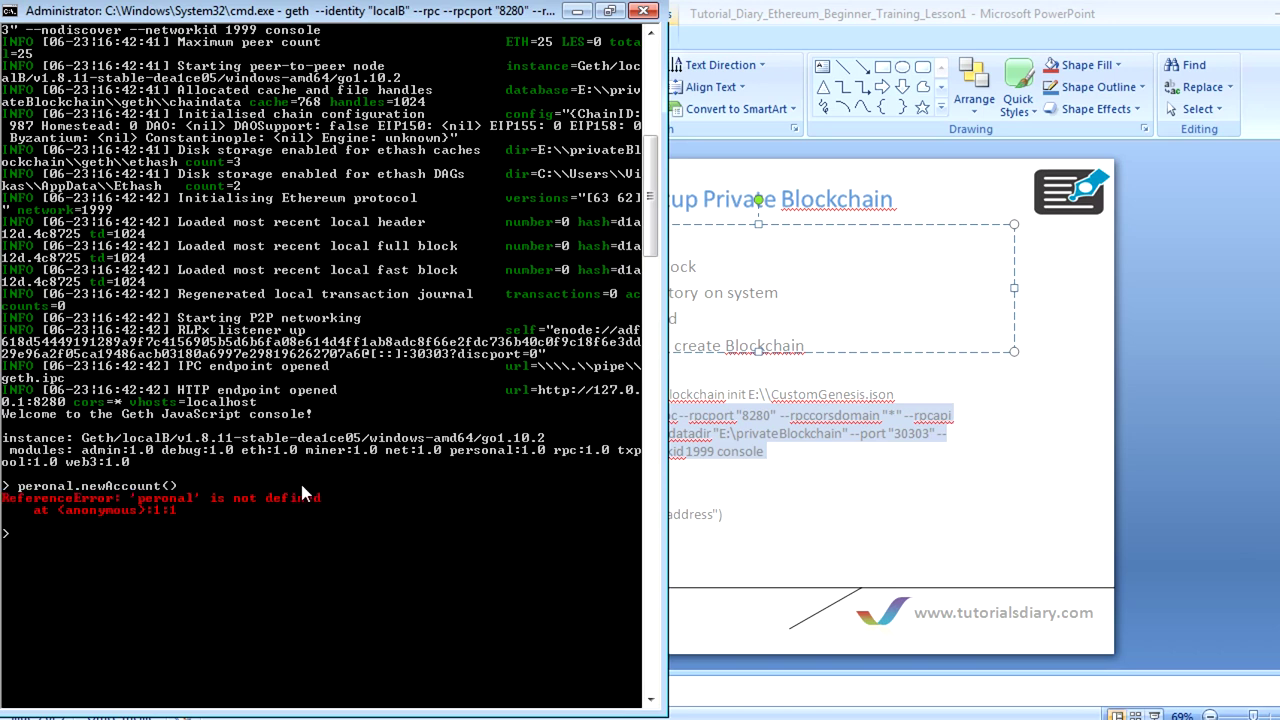
type("personal.newAccount()")
key("Return")
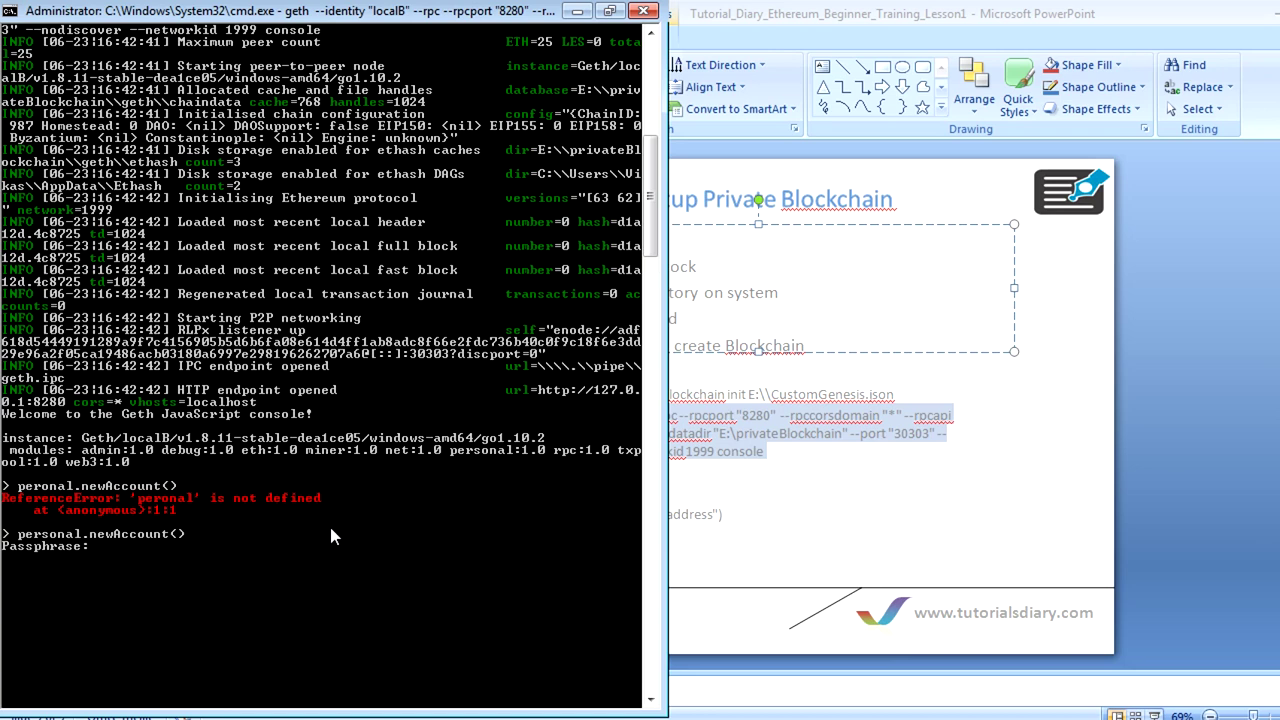
key("Return")
key("Return")
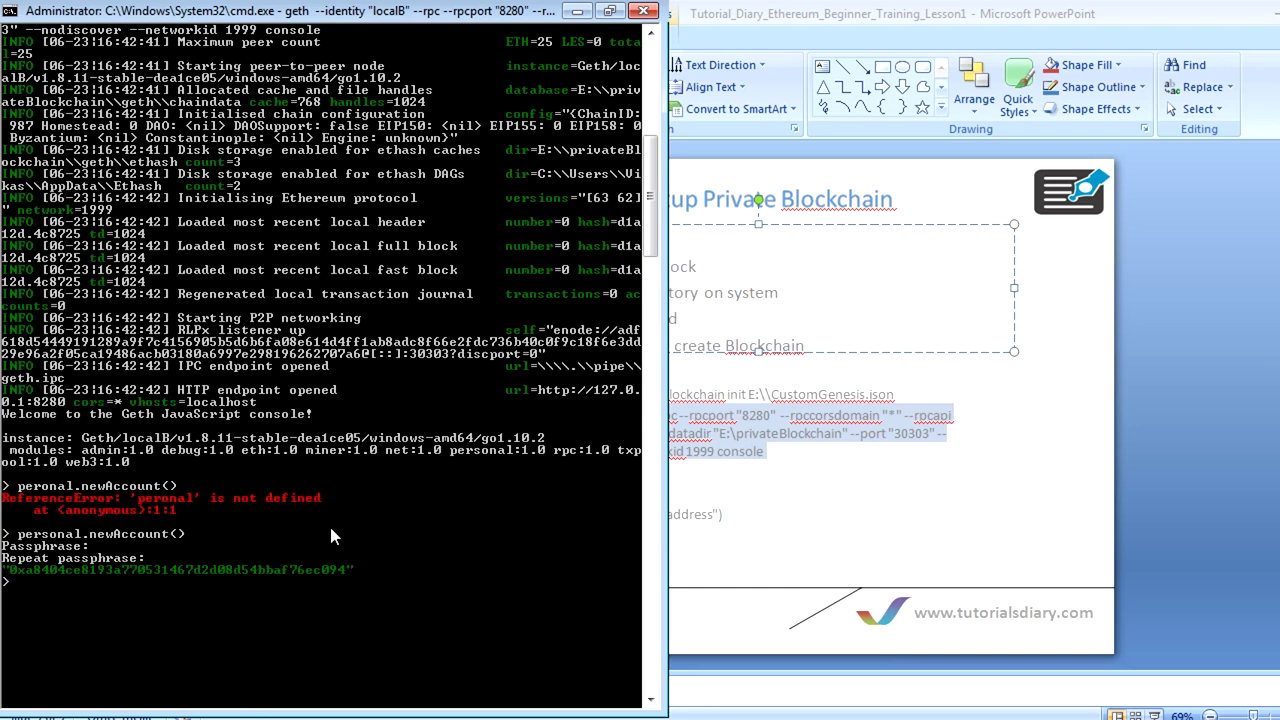
Copy the new account's address from the geth console and paste it below the genesis JSON in Notepad.
left_click(10, 12)
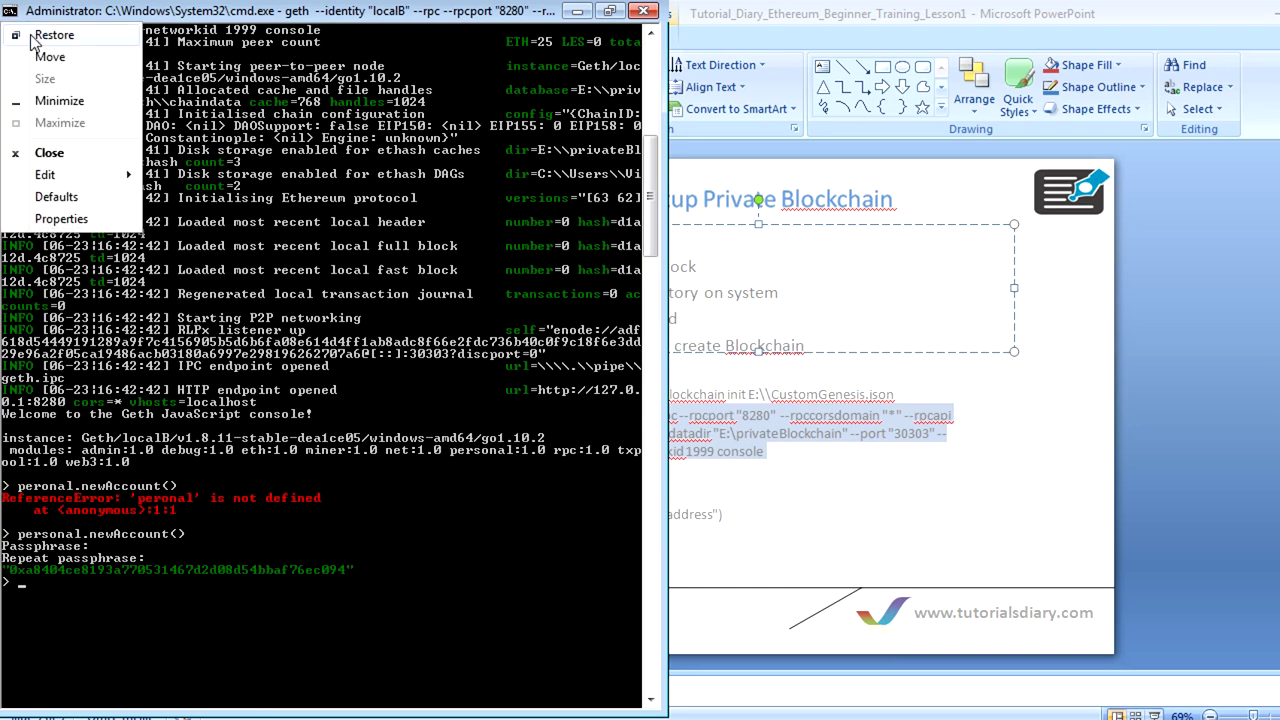
mouse_move(100, 180)
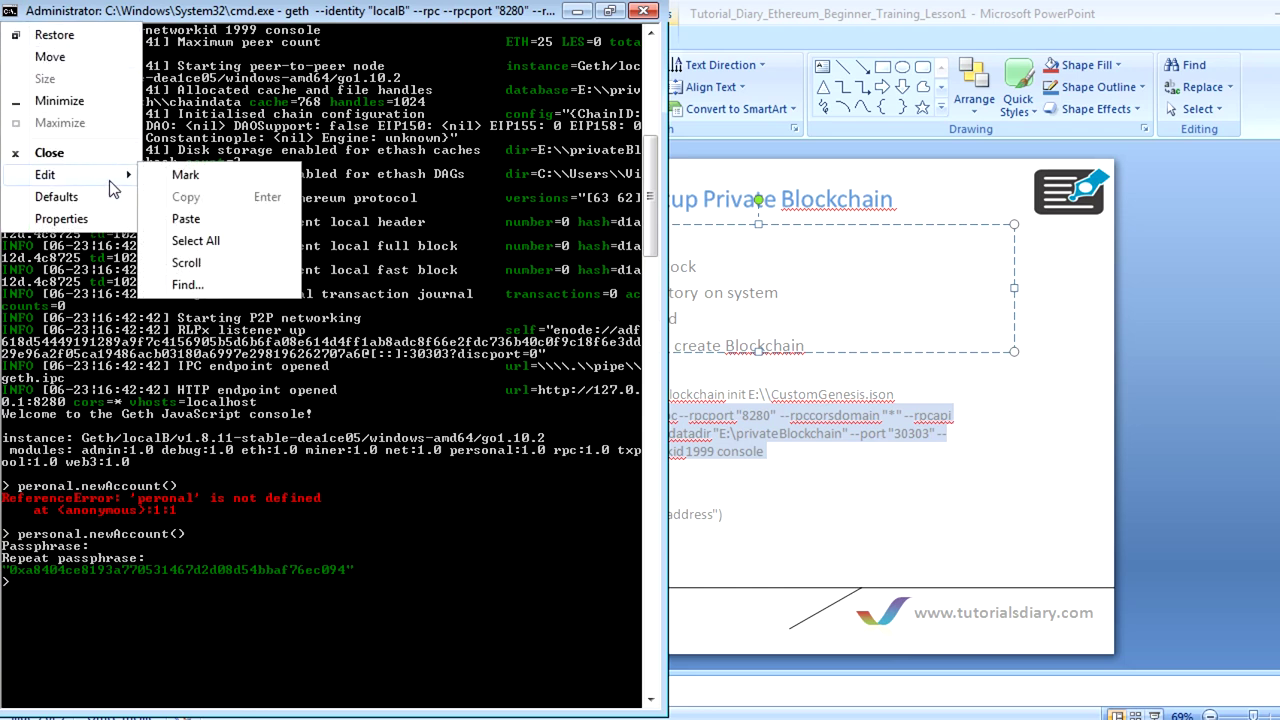
left_click(185, 176)
left_click_drag(4, 566, 355, 575)
key("ctrl+c")
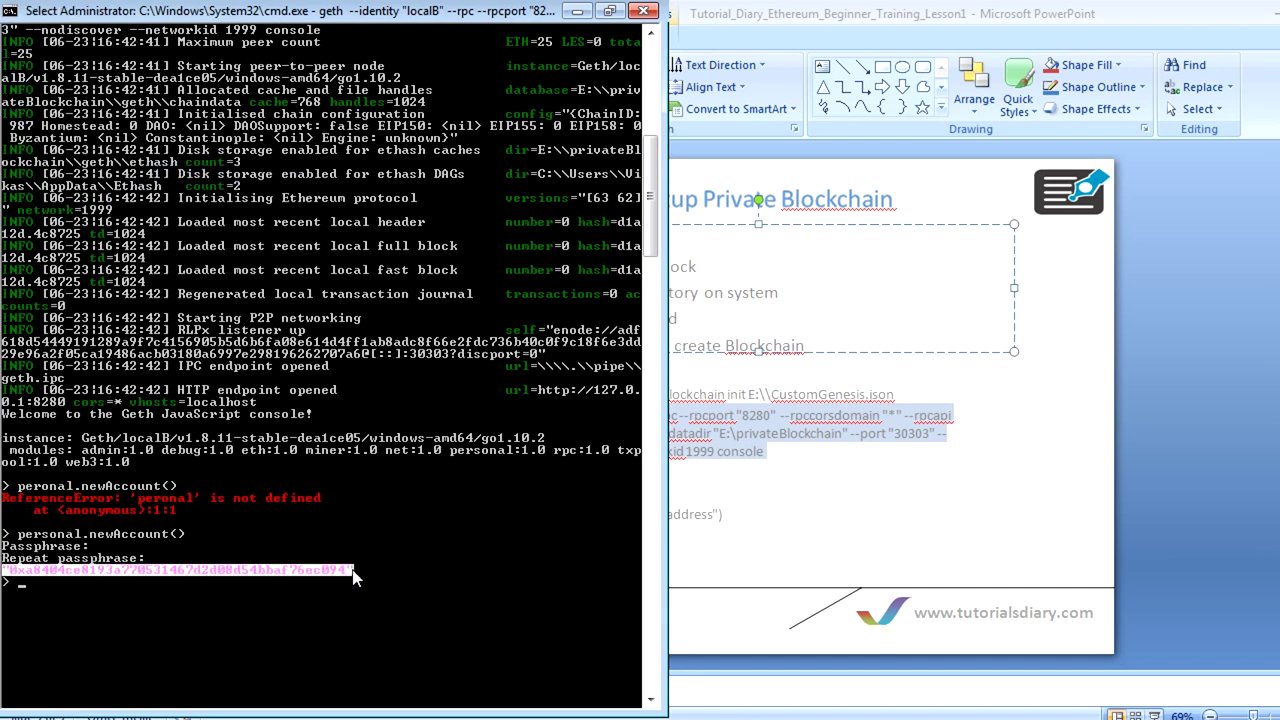
key("Return")
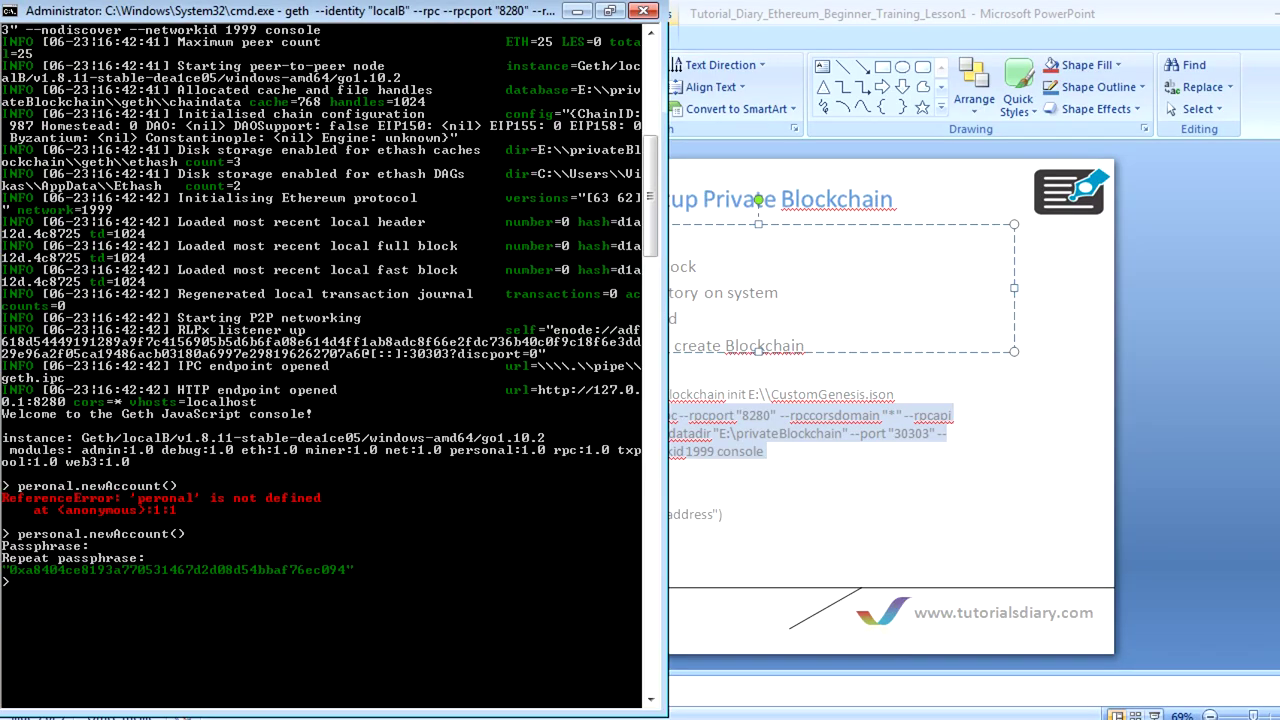
key("alt+Tab")
left_click(680, 510)
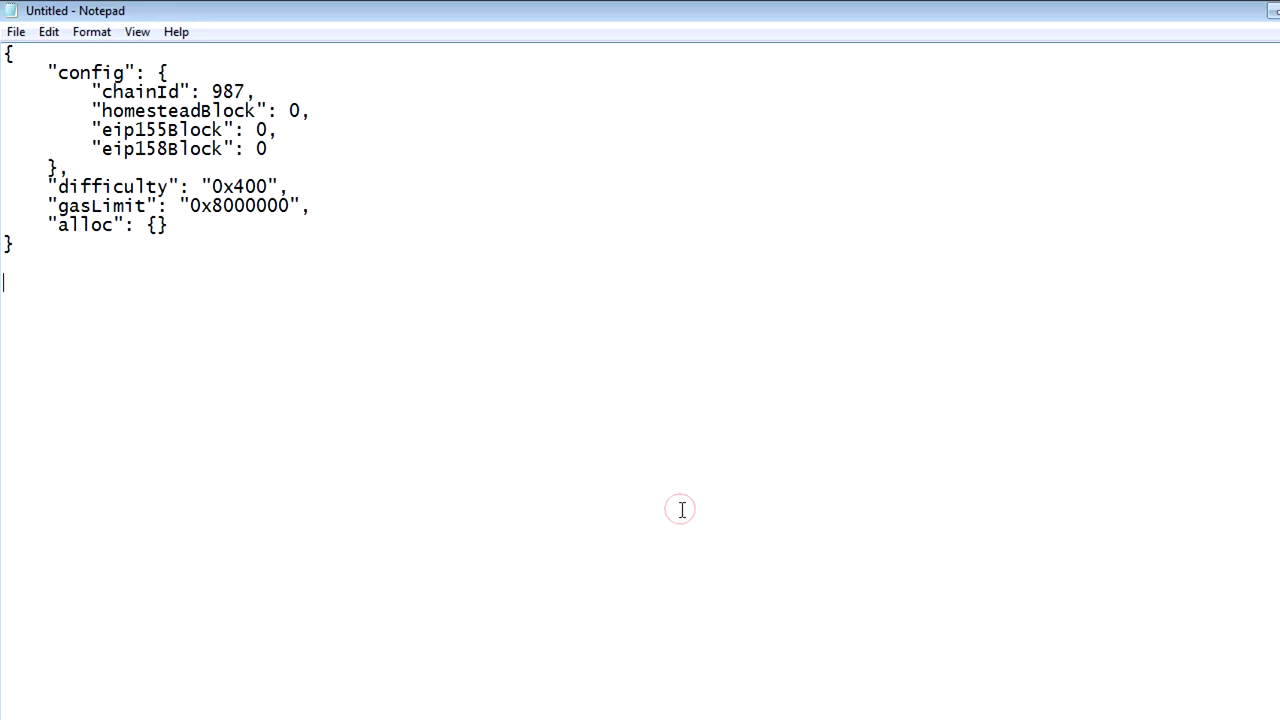
key("ctrl+v")
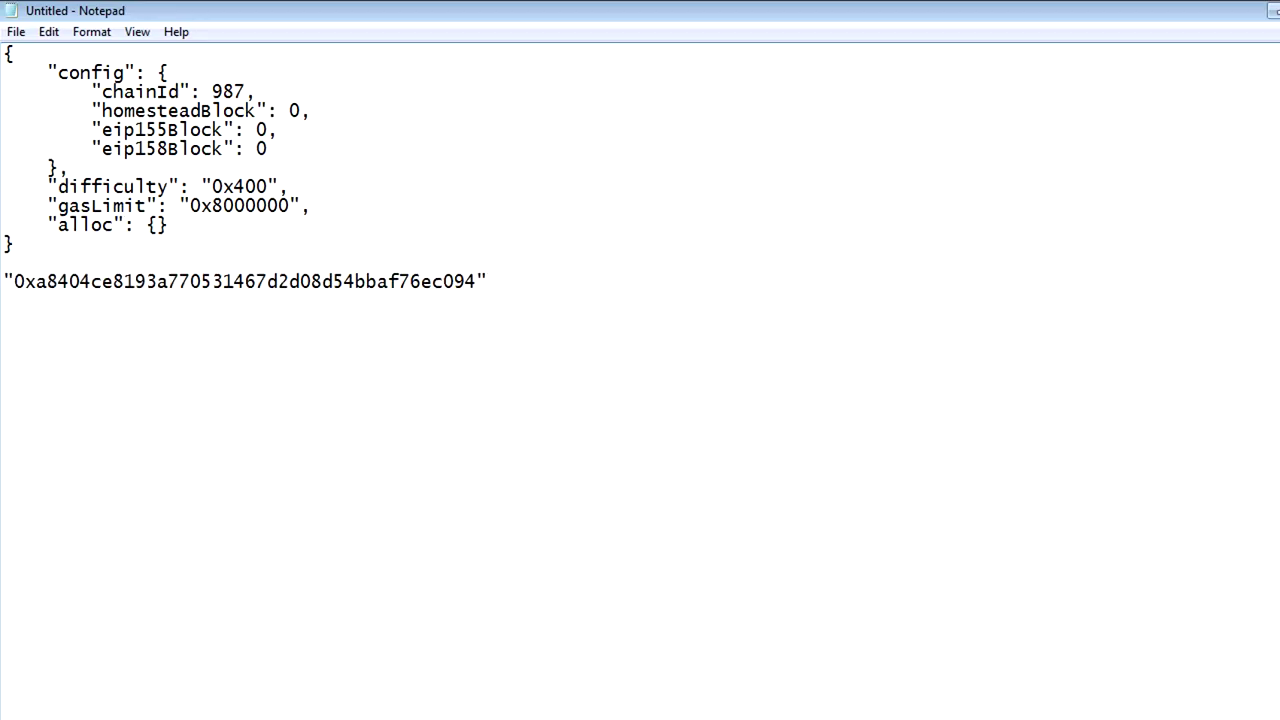
Switch back to the geth console and query the new account's balance with eth.getBalance(), using the copied address.
key("alt+Tab")
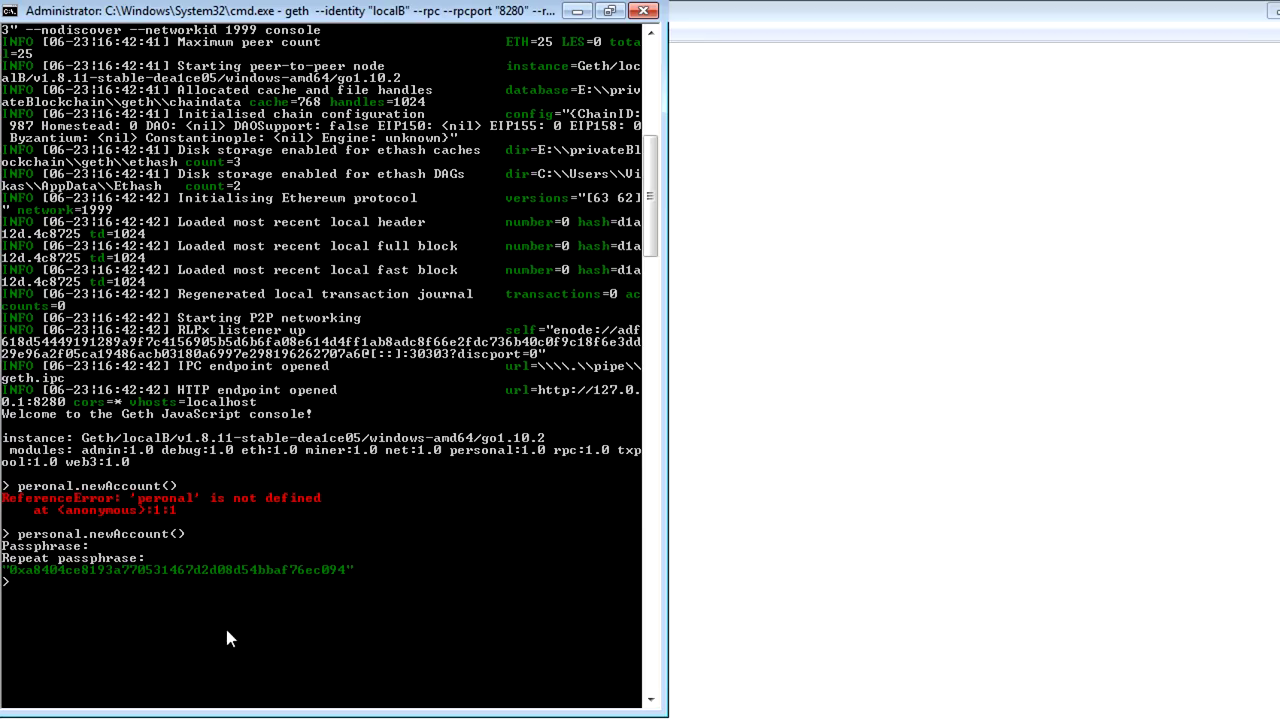
type("eth.")
left_click(445, 694)
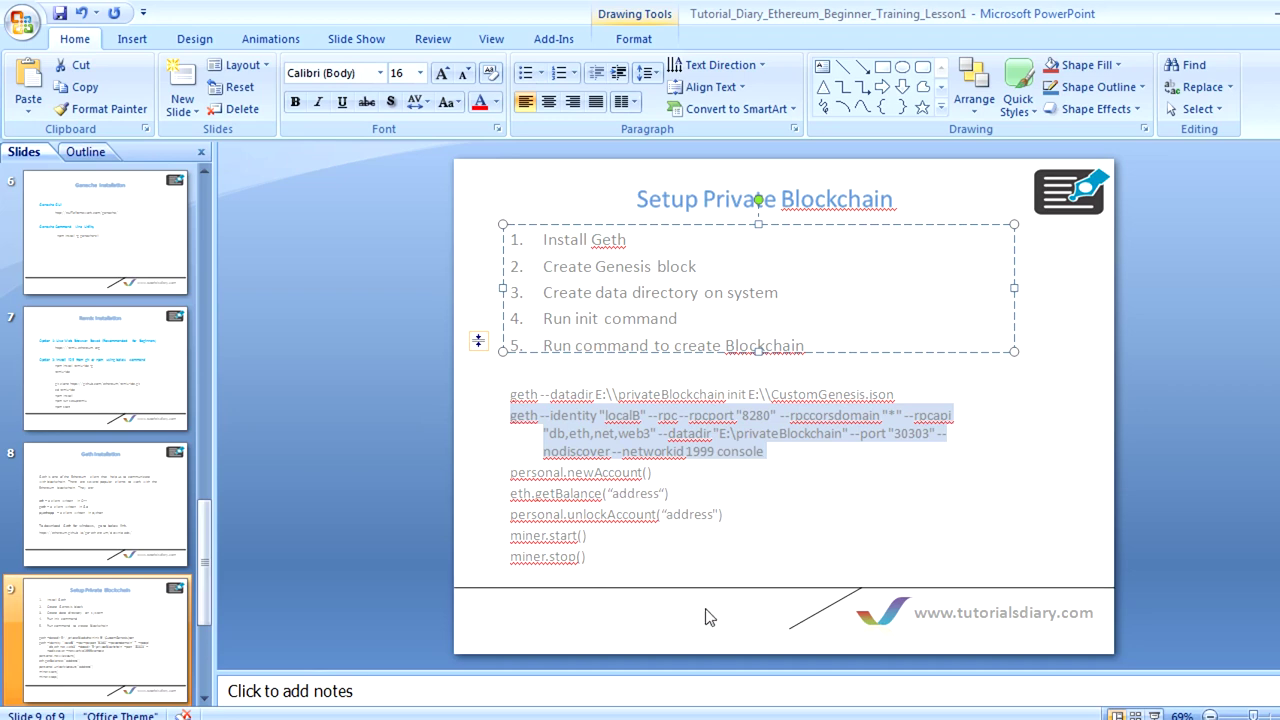
key("alt+Tab")
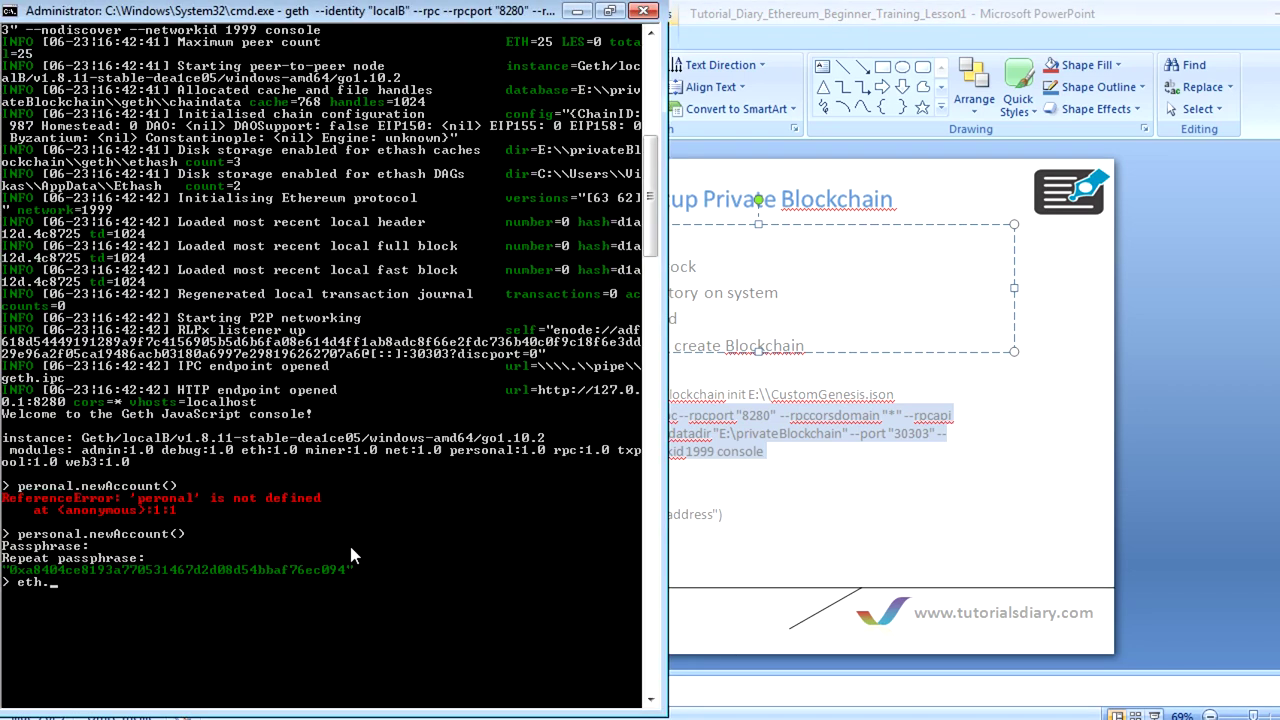
type("getBalance(")
right_click(284, 580)
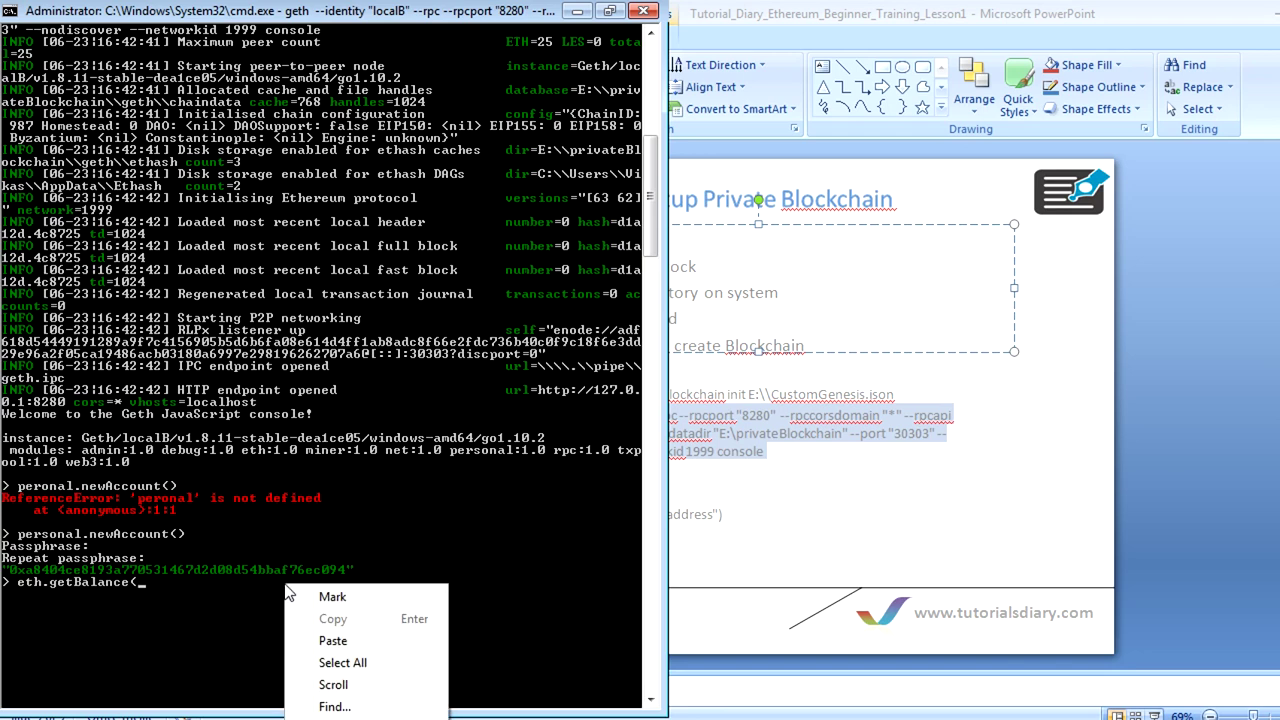
left_click(320, 641)
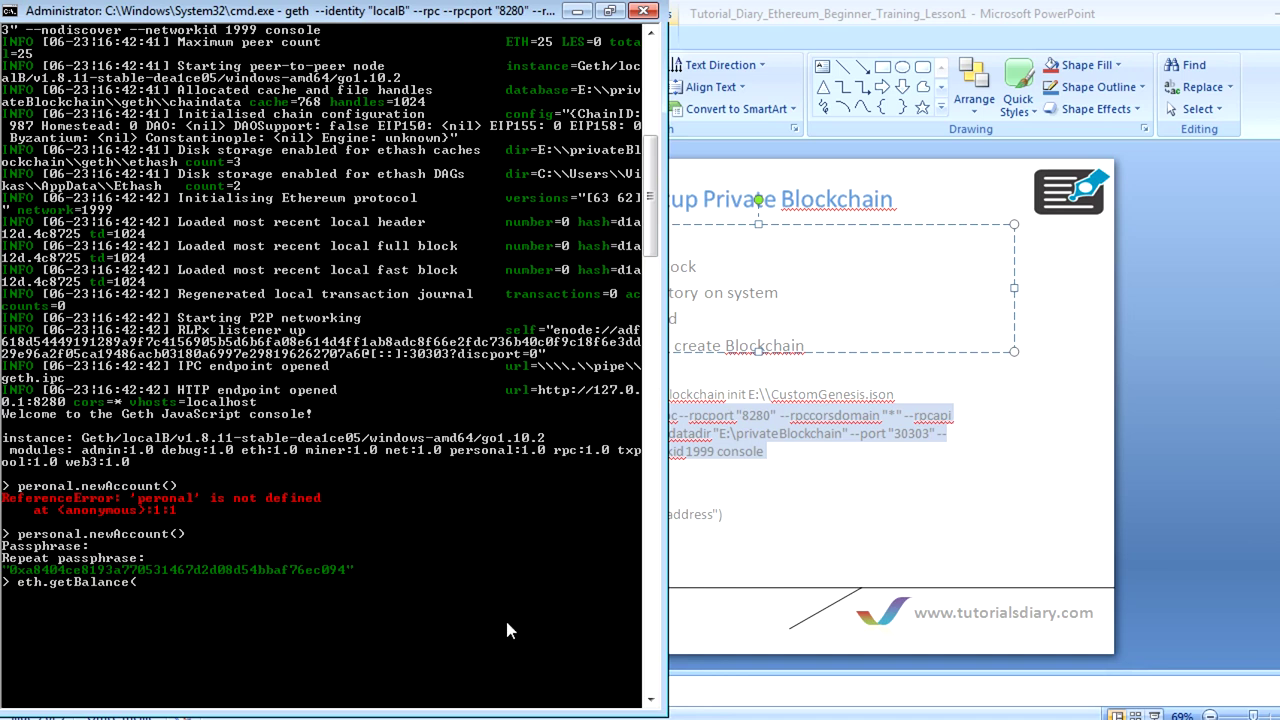
key("ctrl+v")
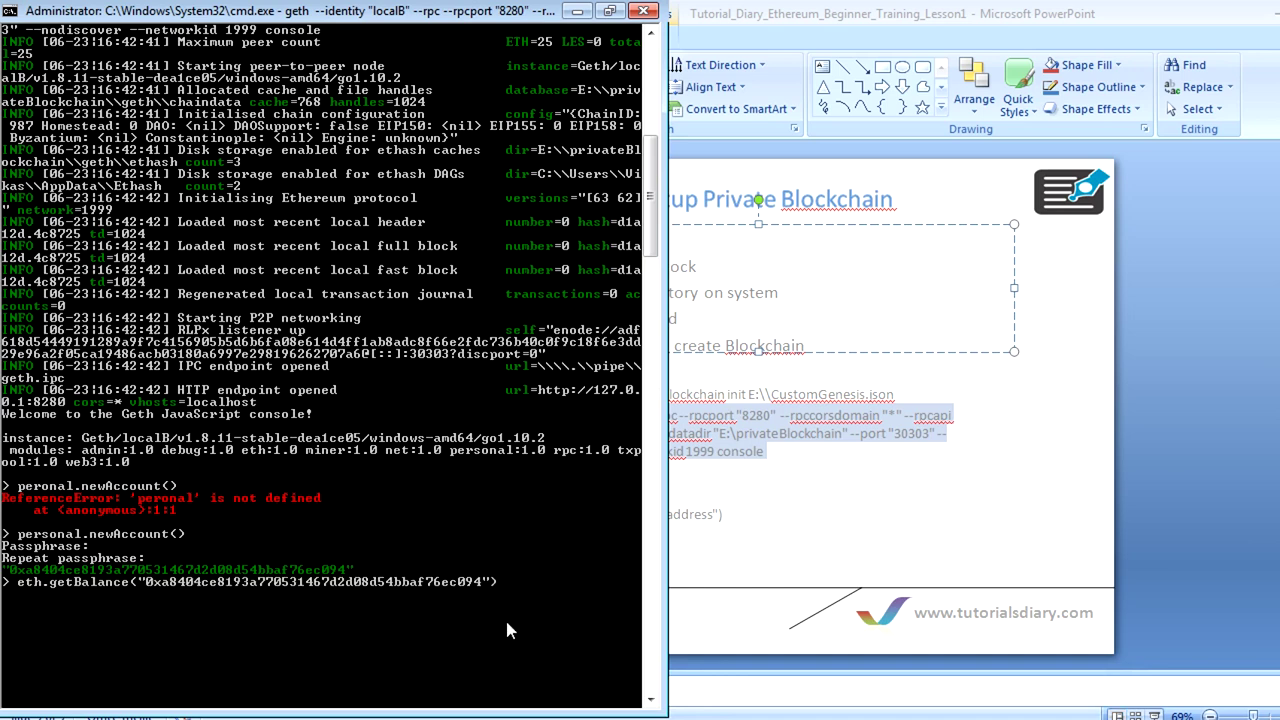
key("Return")
Consult the slide's mining command and start mining in the geth console with miner.start().
left_click(837, 502)
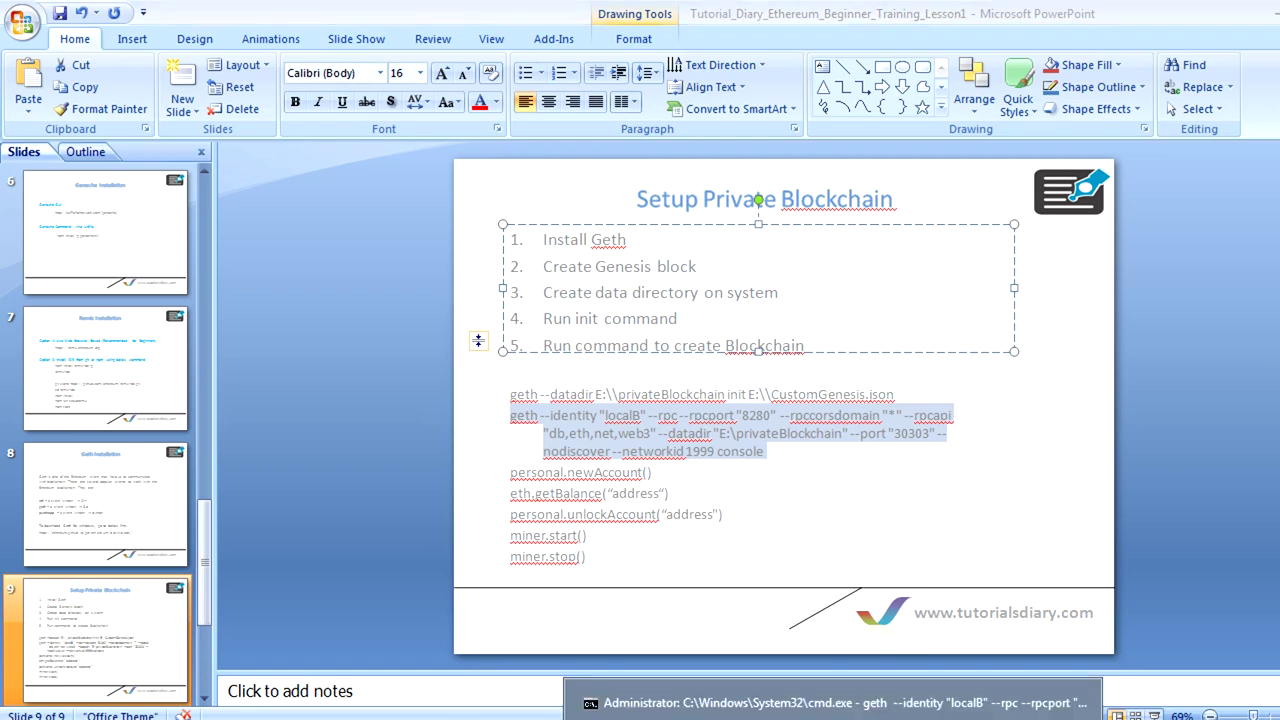
left_click(640, 712)
type("miner")
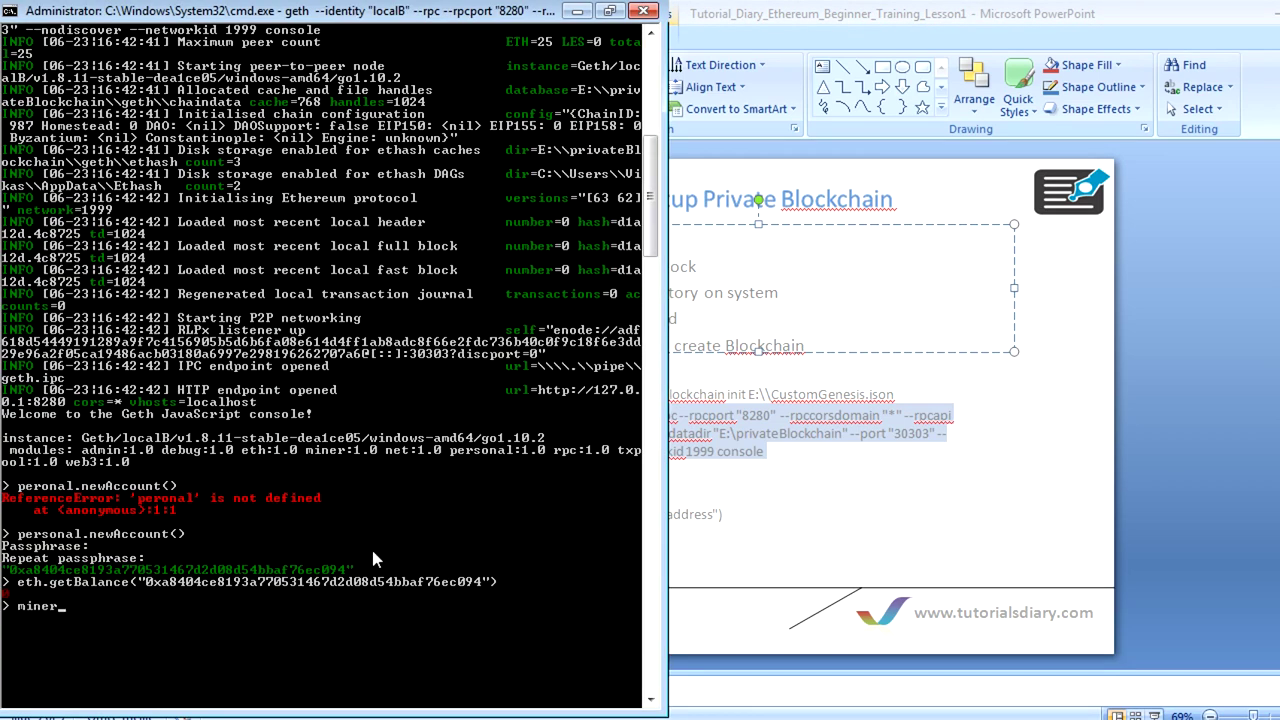
type(".start()")
key("Return")
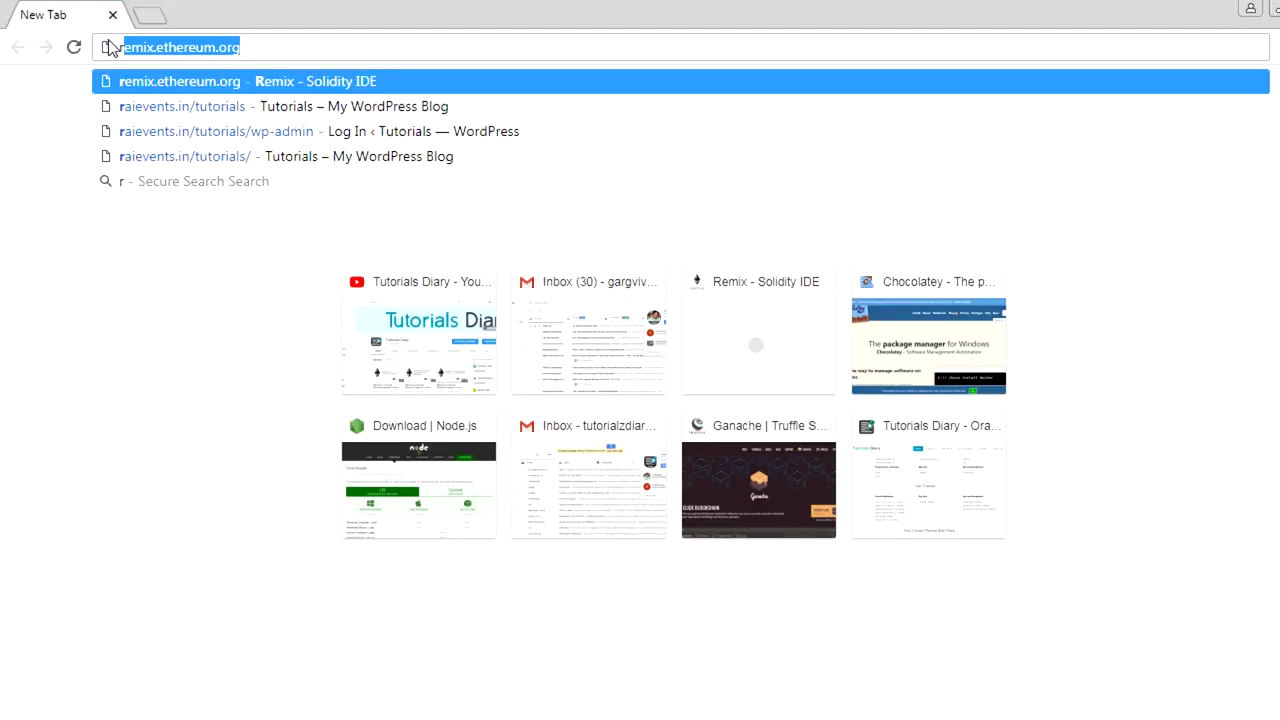
Open remix.ethereum.org in Chrome and set the run environment to Web3 Provider.
type("em")
key("Return")
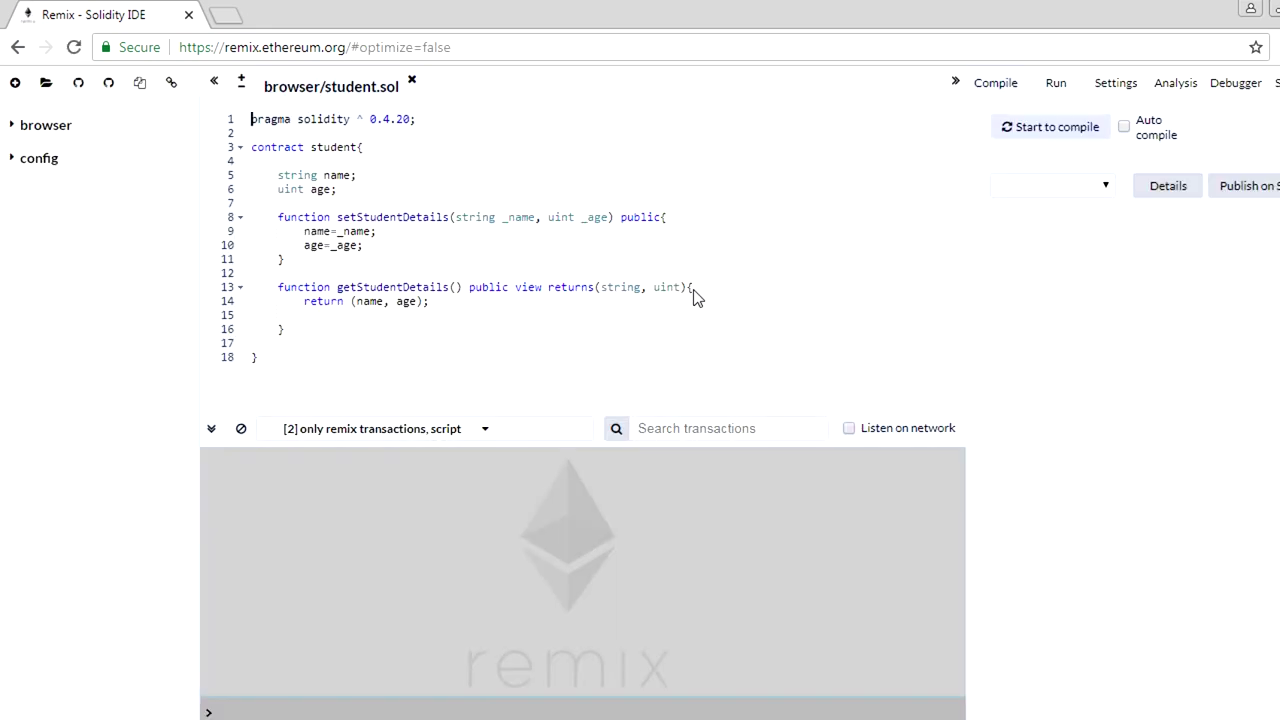
left_click(1058, 87)
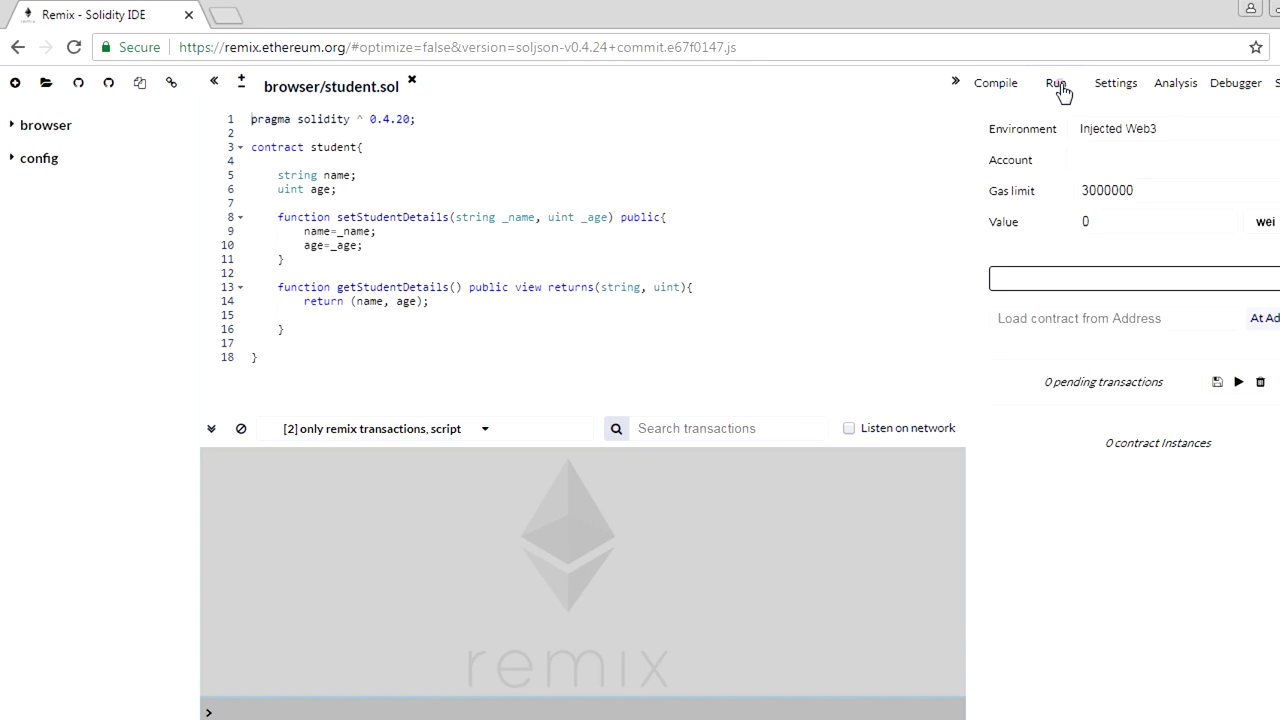
left_click(1117, 131)
left_click(1117, 131)
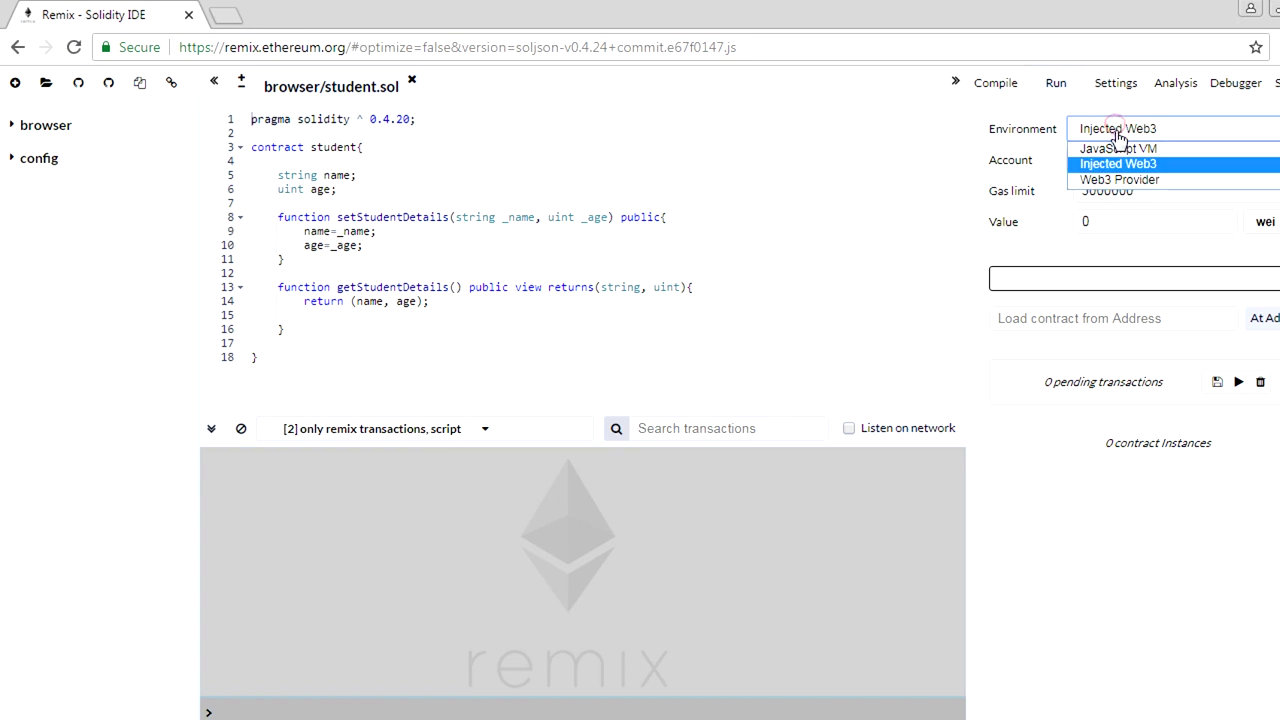
left_click(1118, 182)
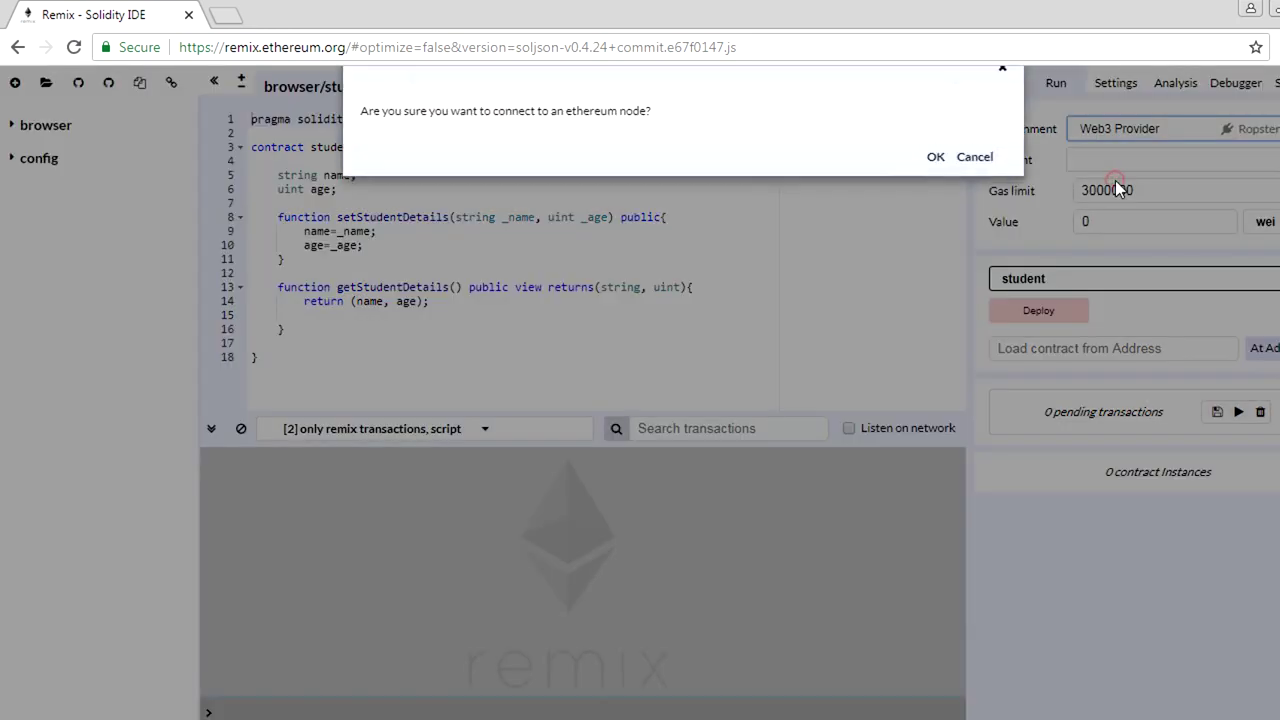
left_click(935, 176)
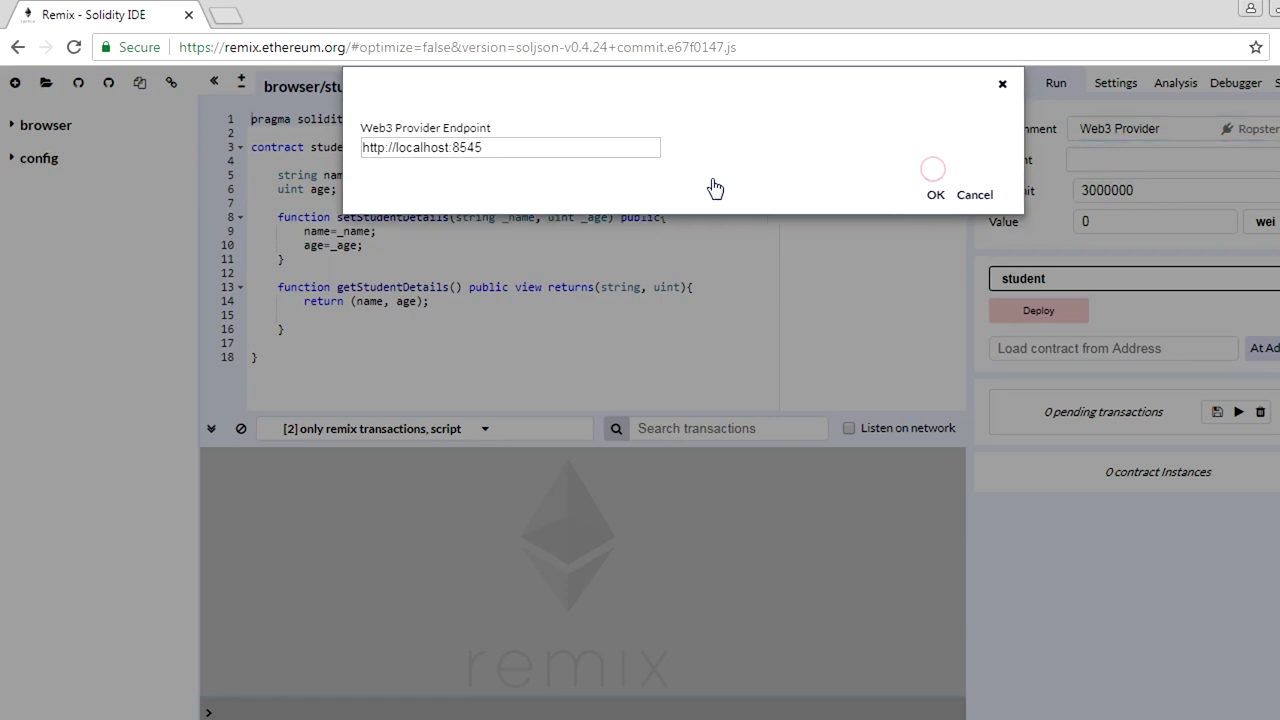
left_click(545, 151)
key("BackSpace")
key("BackSpace")
key("BackSpace")
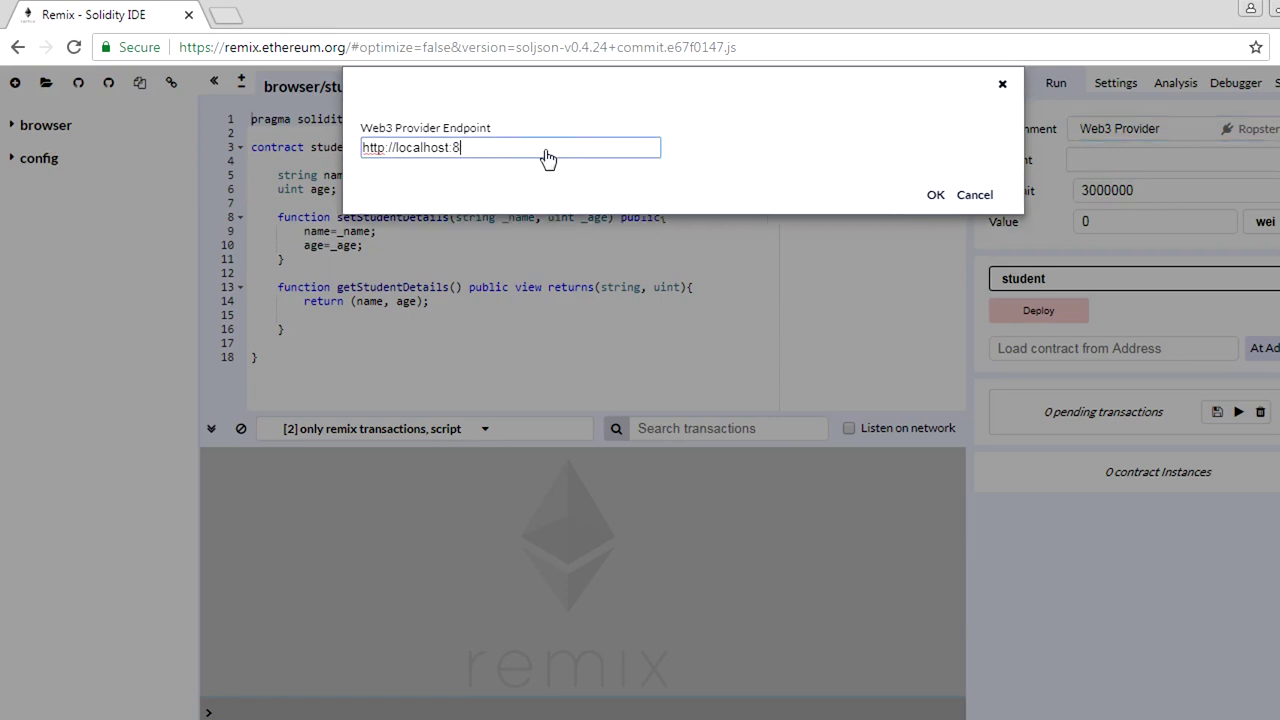
type("280")
left_click(938, 196)
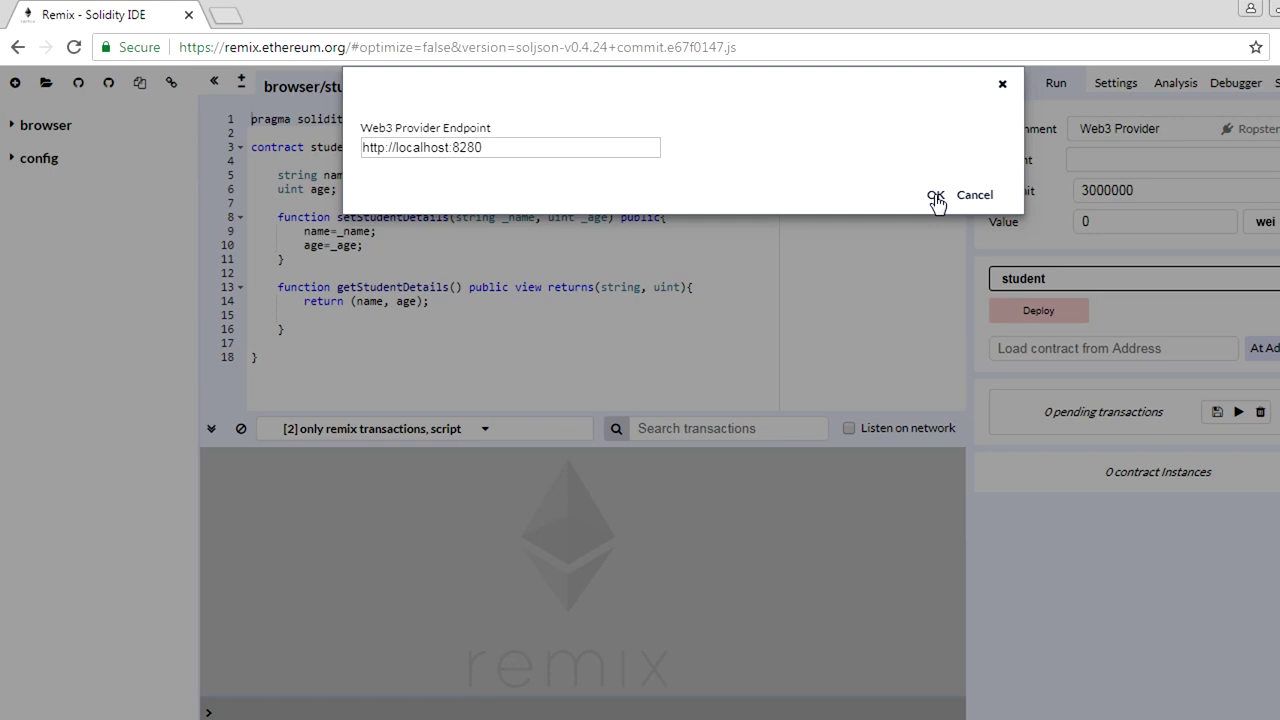
left_click(935, 196)
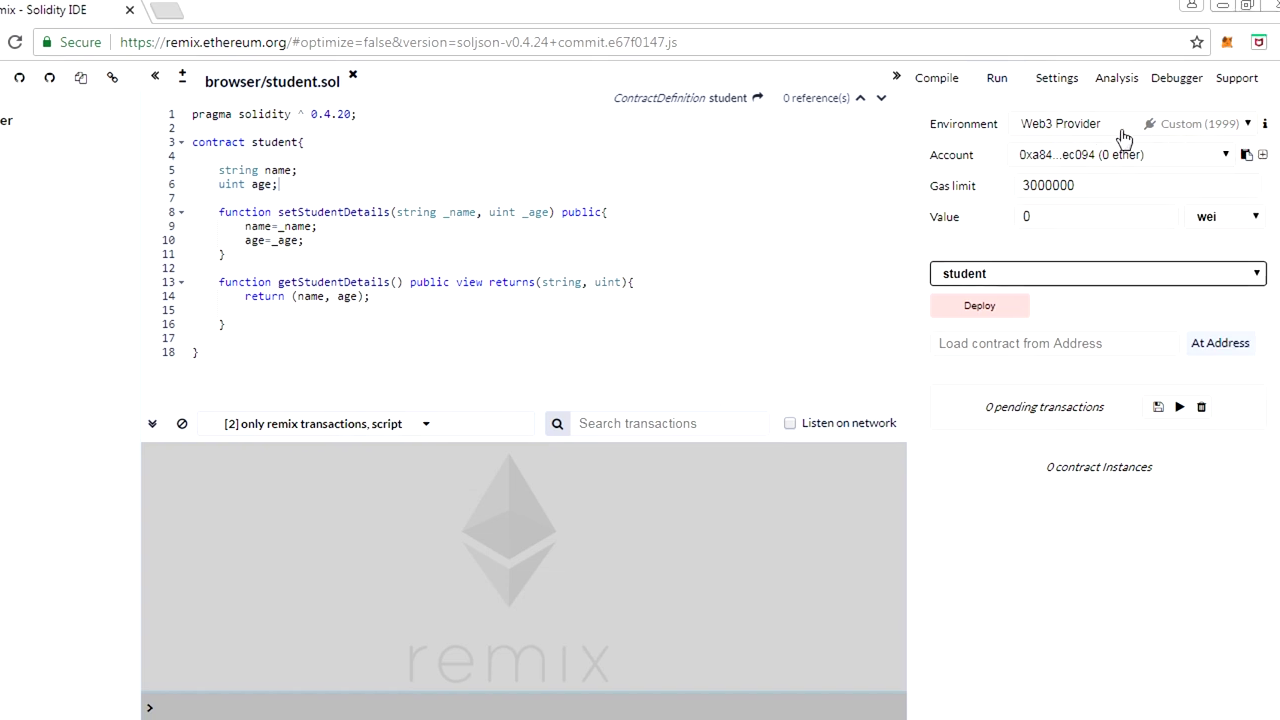
Check the selected Web3 Provider environment and examine which accounts the connected node offers.
left_click(1213, 135)
left_click(1213, 135)
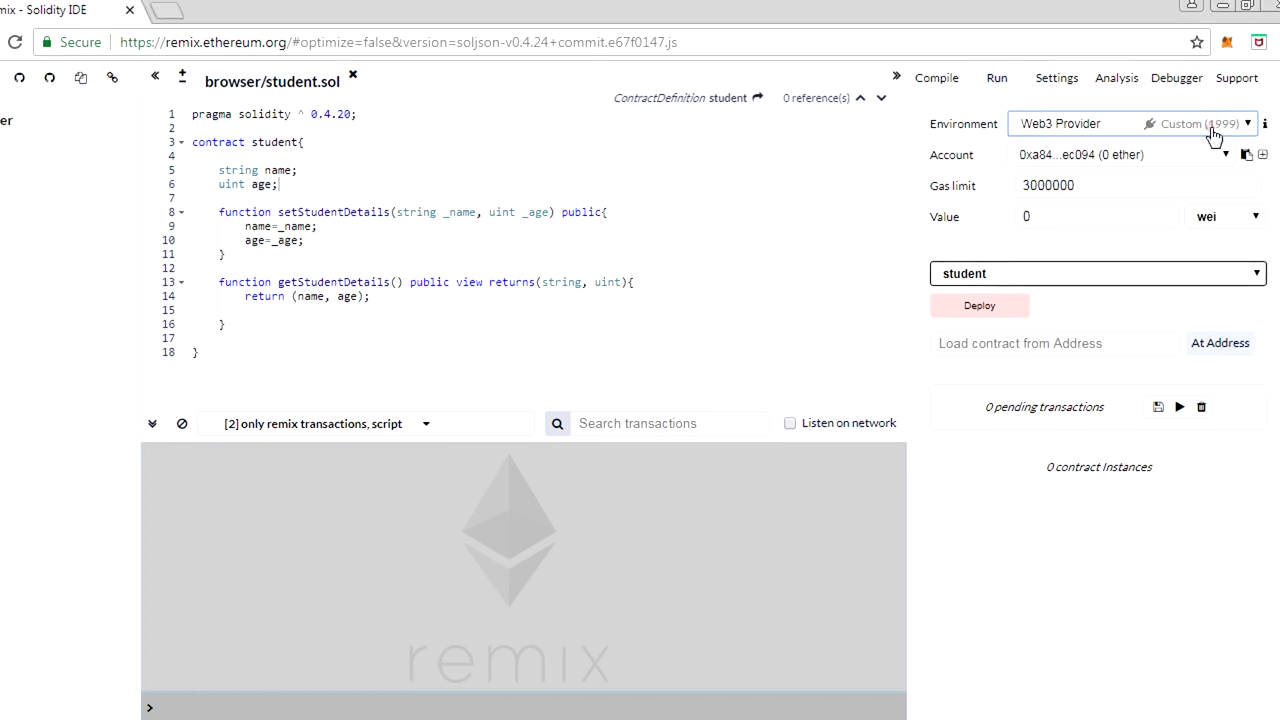
left_click(1209, 152)
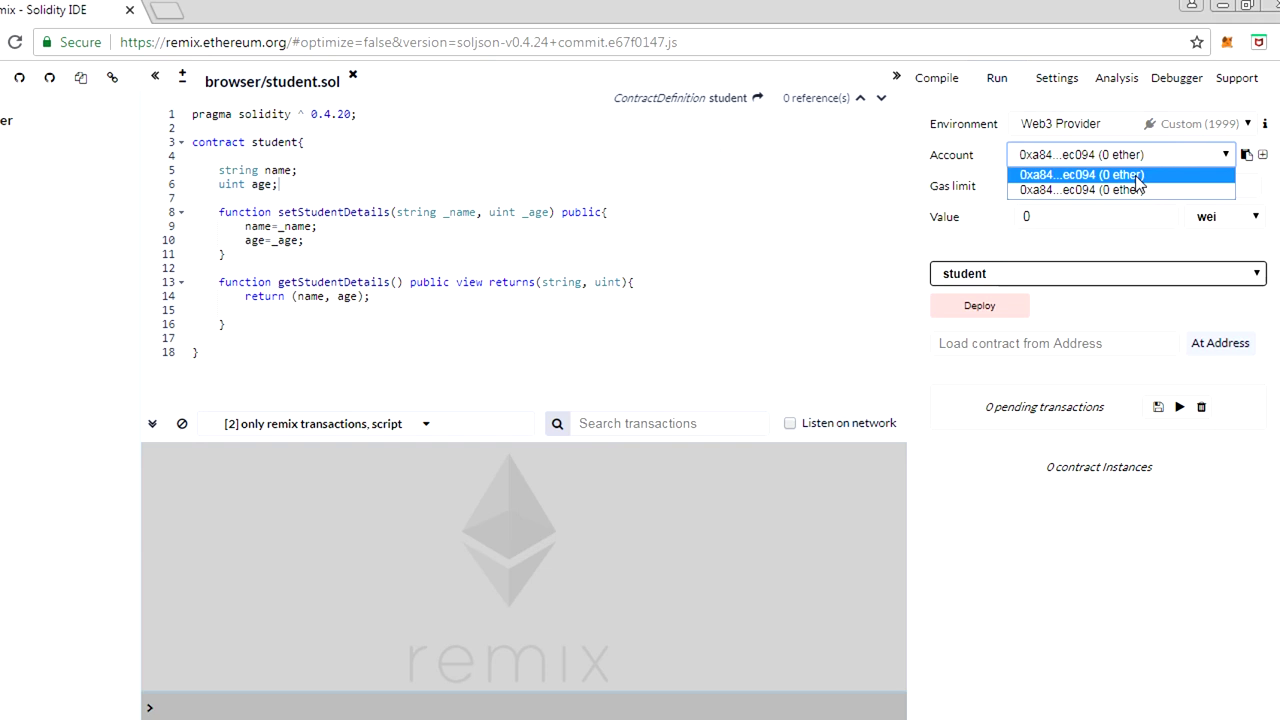
left_click(1002, 486)
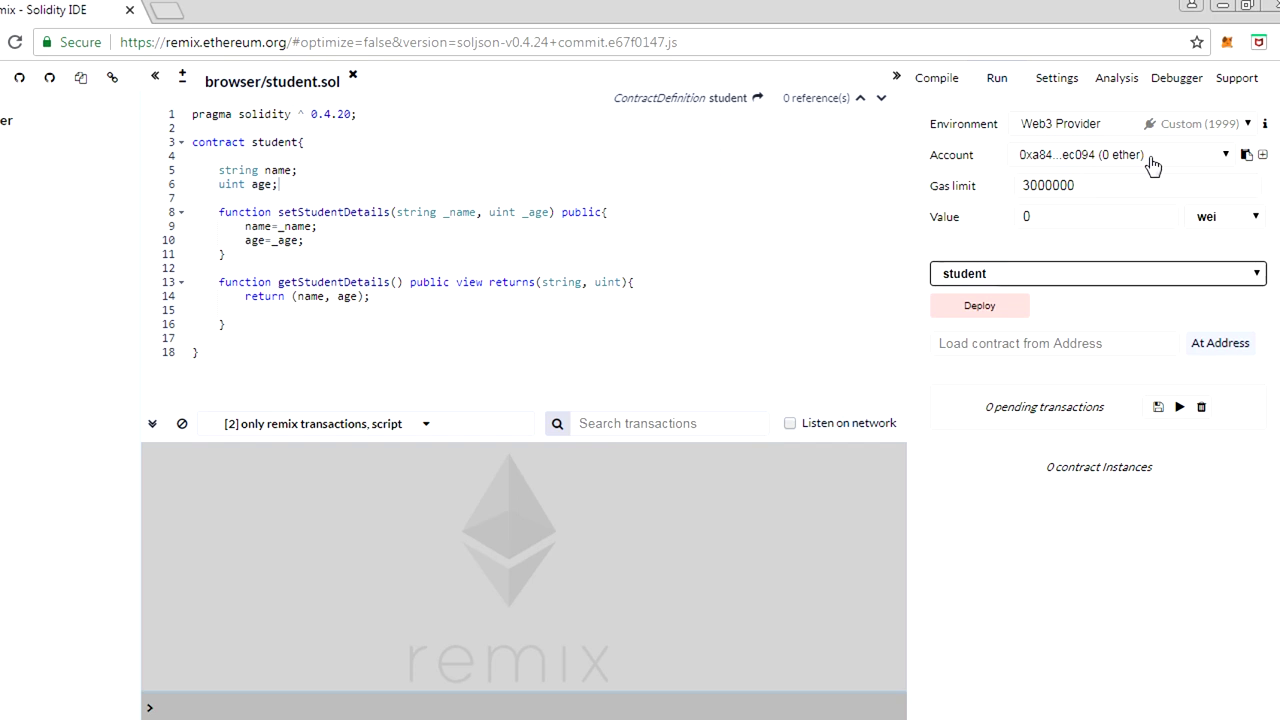
Switch to the geth console, stop mining with miner.stop(), and return to the student.sol contract in Remix.
key("alt+Tab")
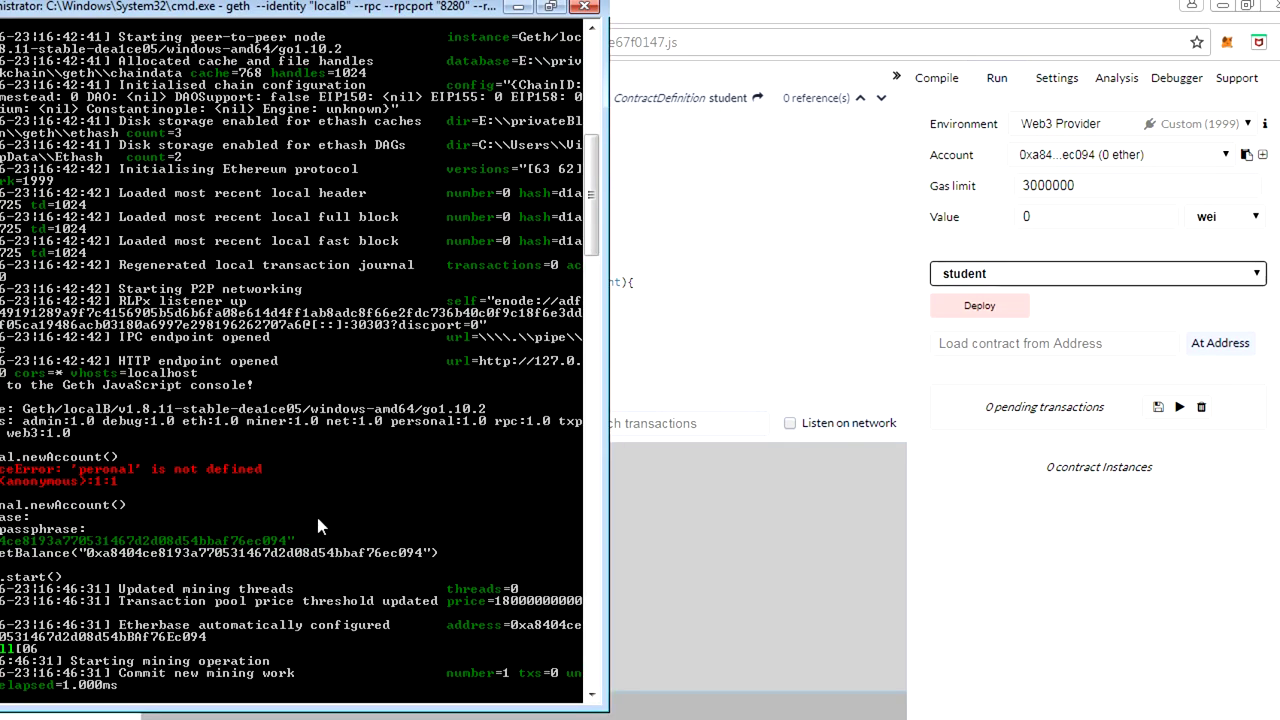
scroll(318, 525, "down", 1)
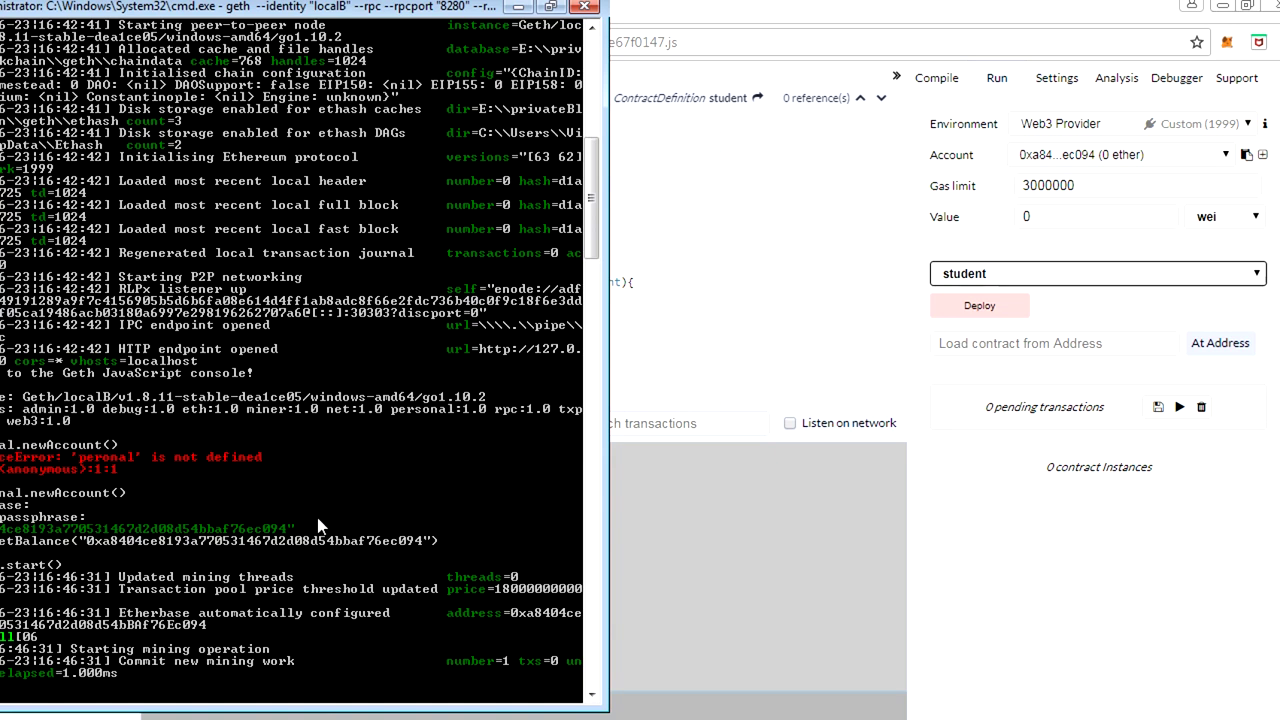
type("stop()")
key("Return")
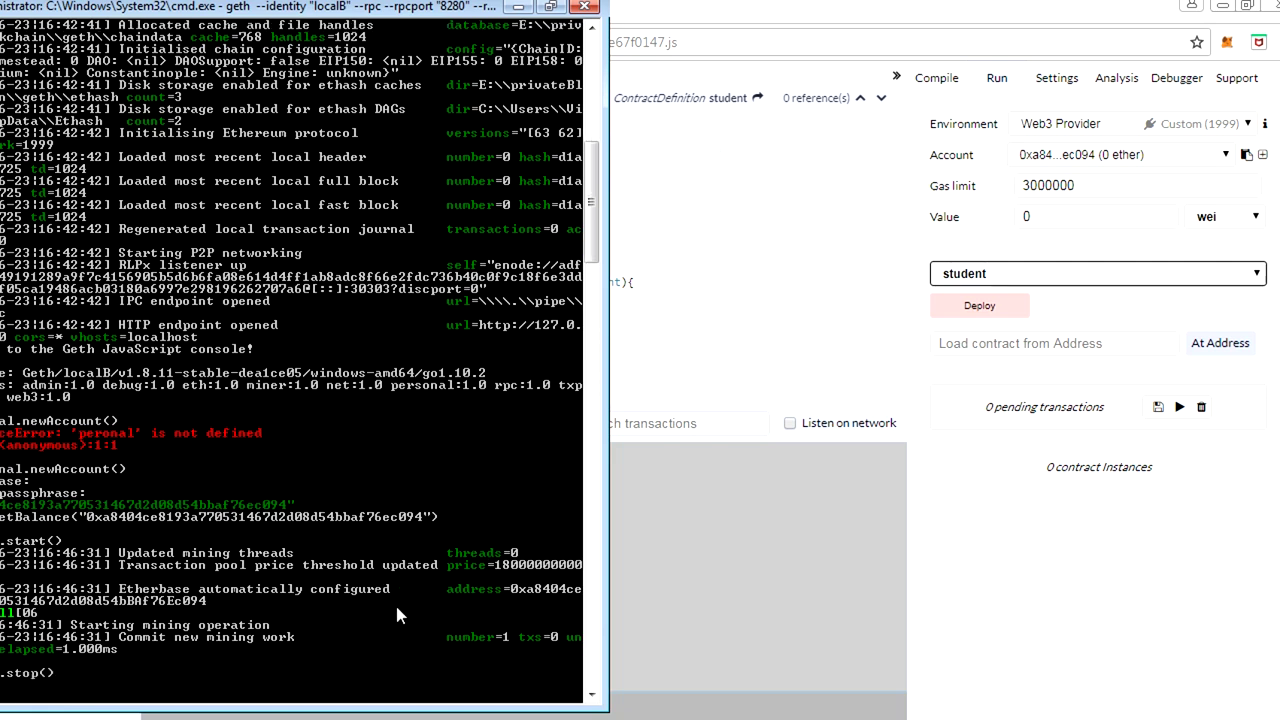
left_click(724, 374)
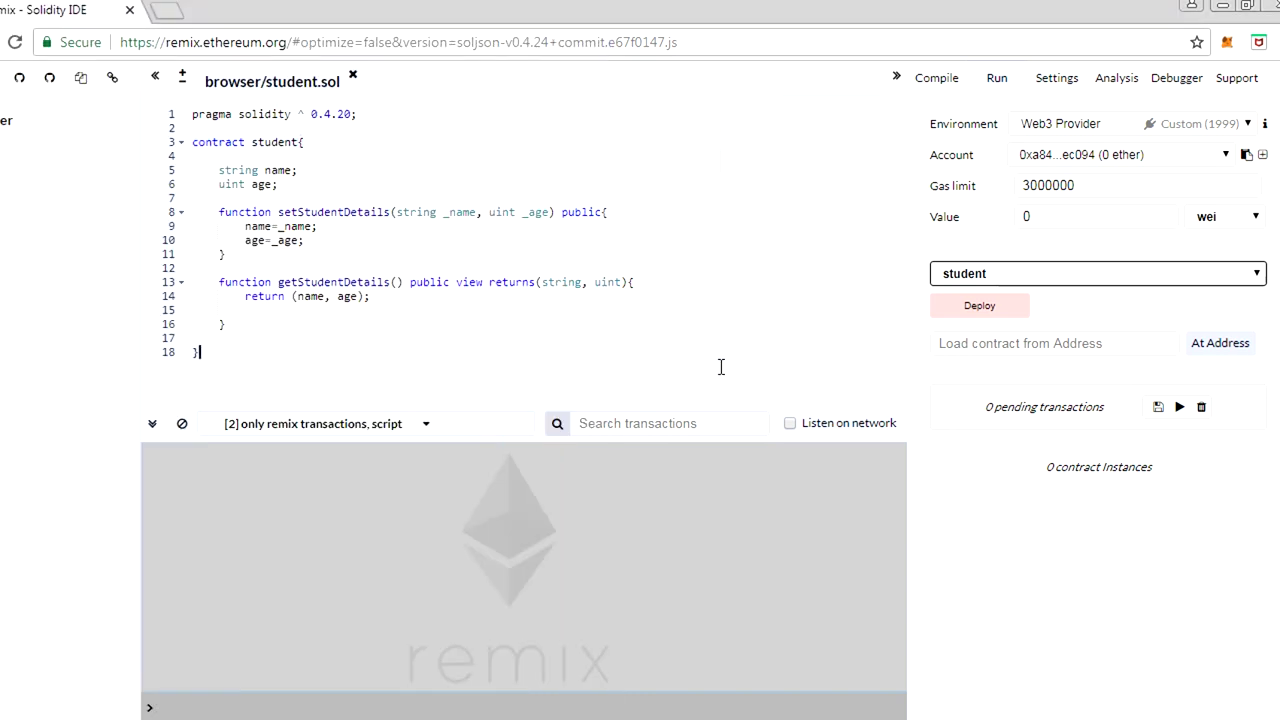